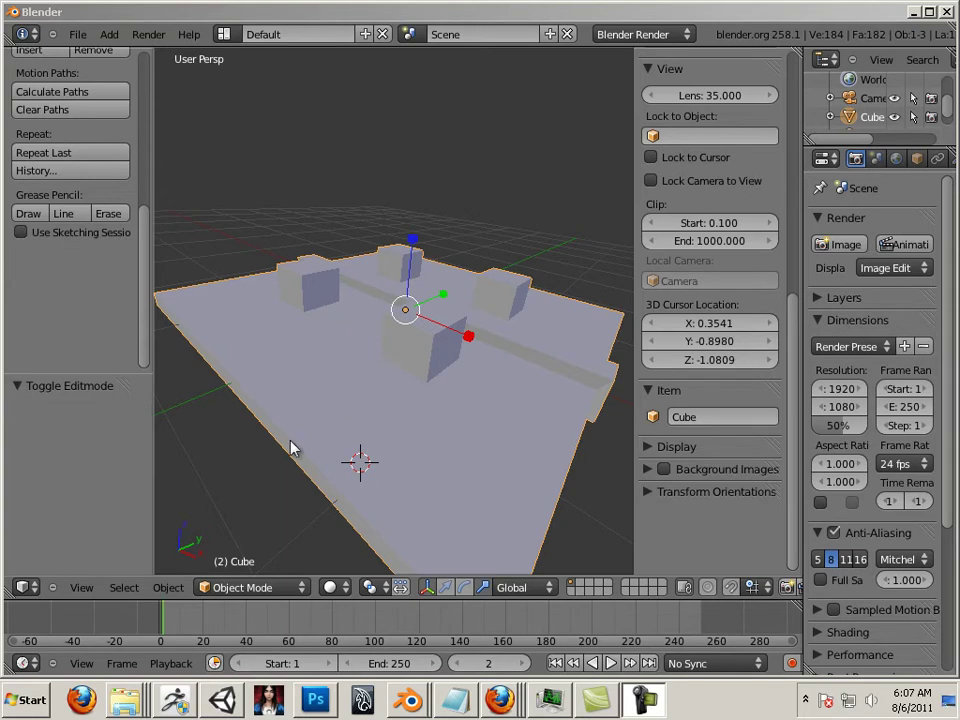
- Enter Edit Mode on the Cube mesh and orbit to a closer view of its boxes
left_click(254, 455)
key("Tab")
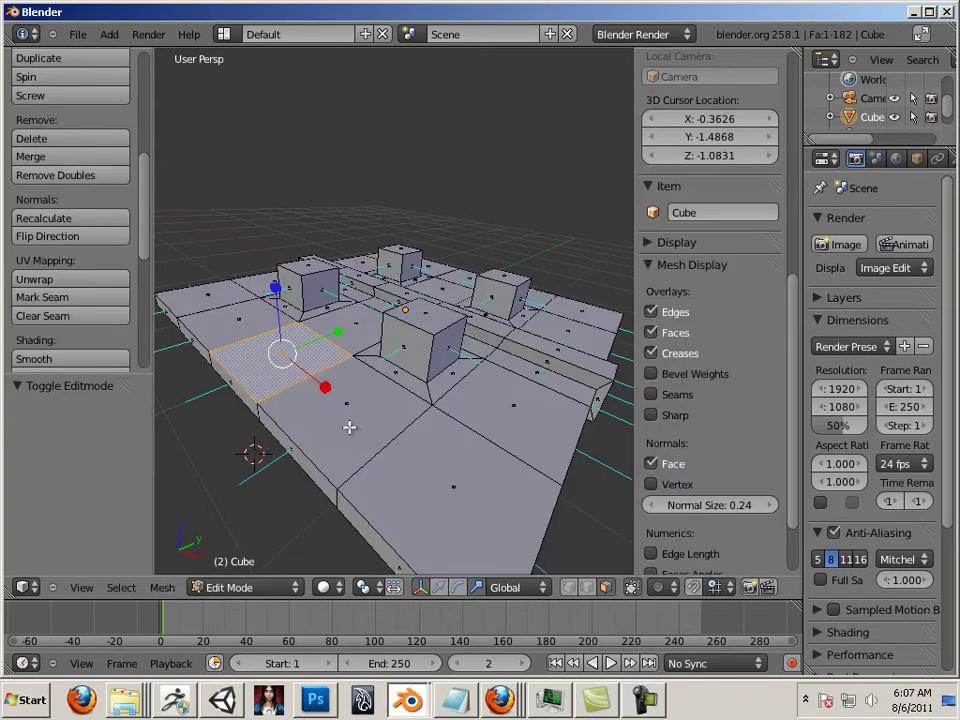
middle_click_drag(454, 458, 461, 426)
middle_click_drag(424, 386, 433, 356)
key("Tab")
key("Tab")
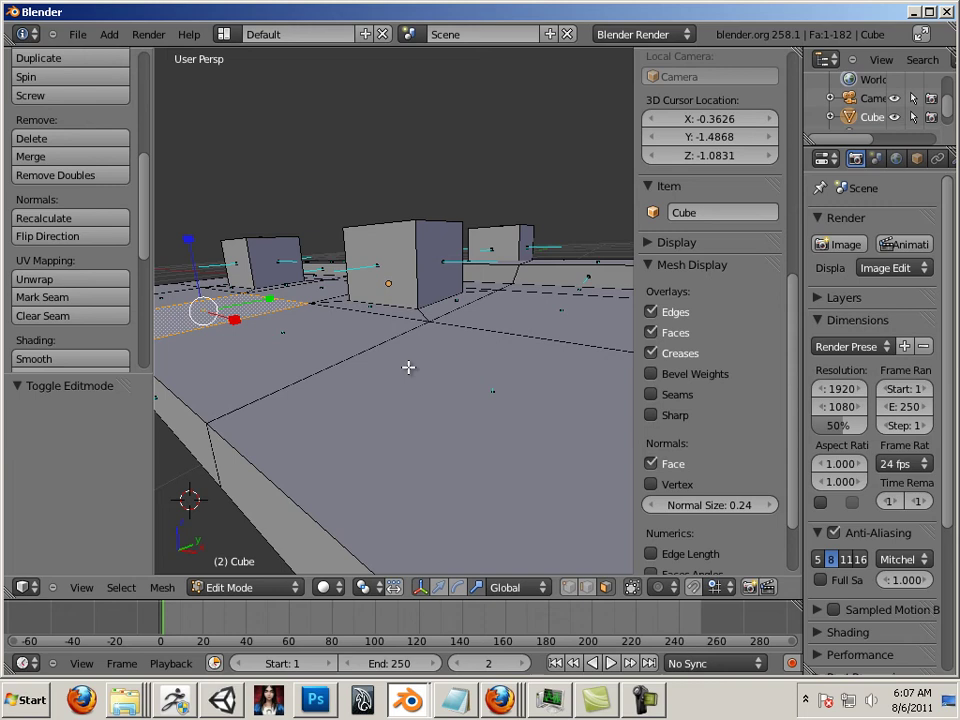
- Select every face and draw face normals at size 0.24 across the plate
key("a")
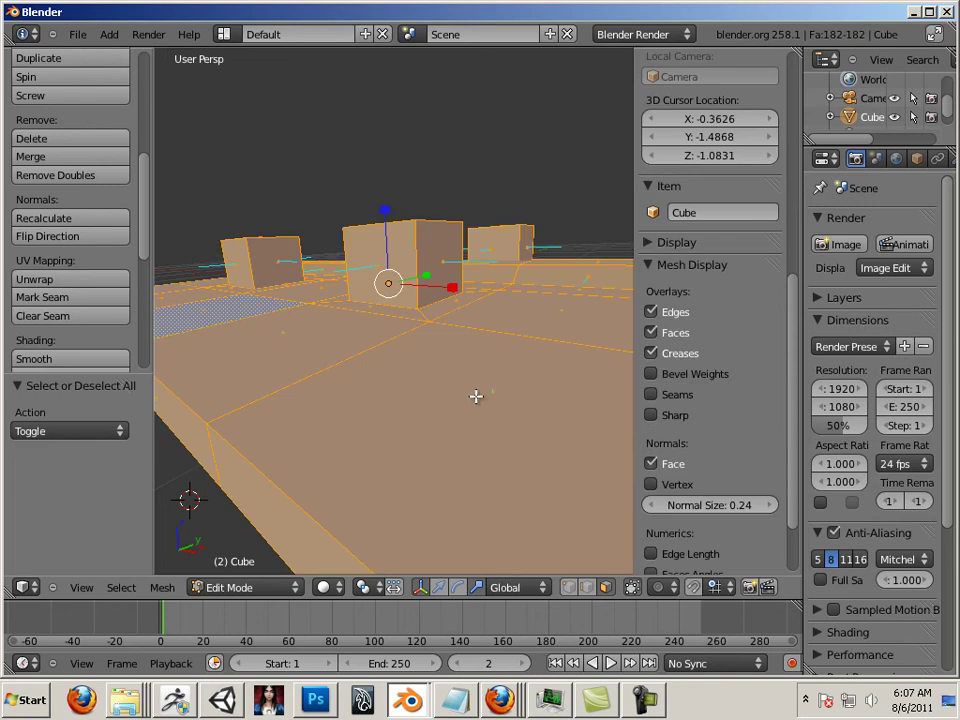
scroll(675, 430, "down", 3)
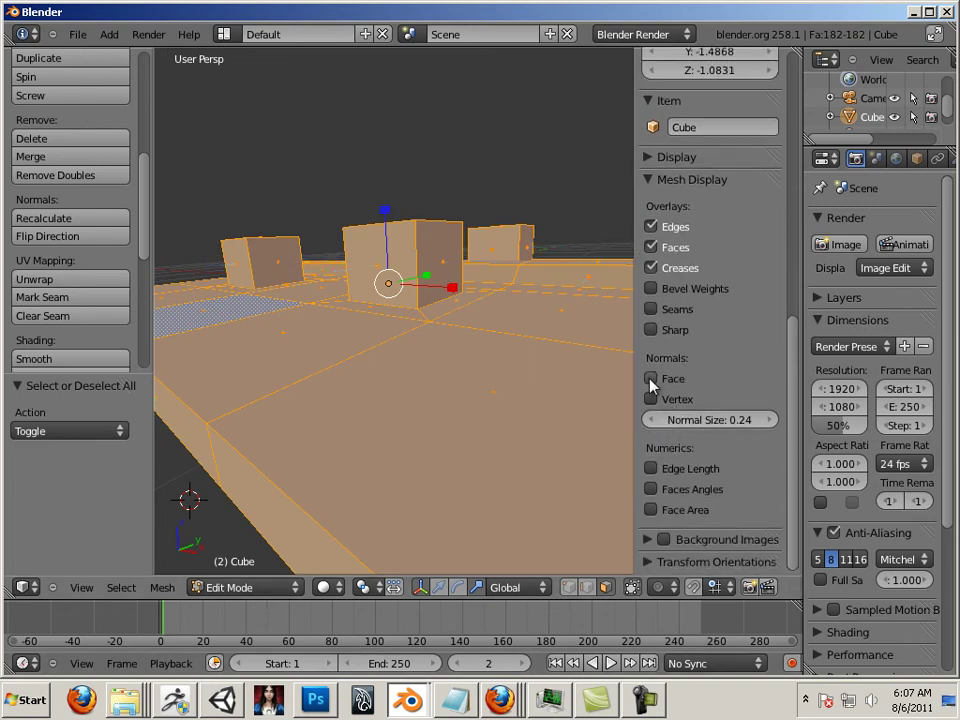
key("n")
key("n")
left_click(651, 378)
left_click(651, 378)
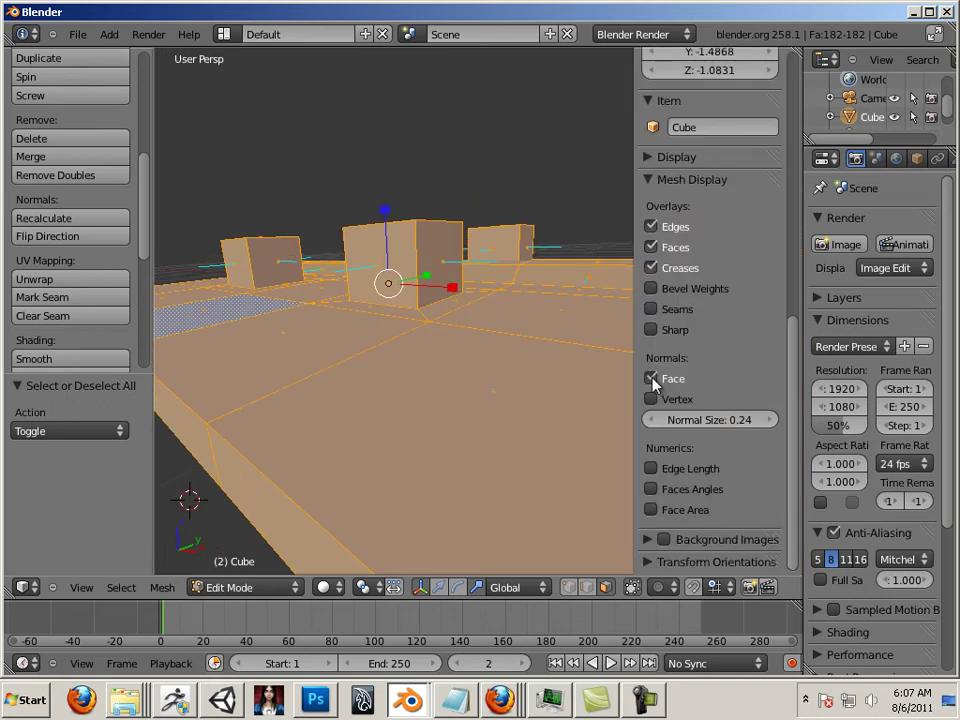
left_click(577, 378)
middle_click_drag(522, 164, 439, 297)
- Place the 3D cursor on the plate's side edge beside the dotted face
scroll(495, 309, "up", 2)
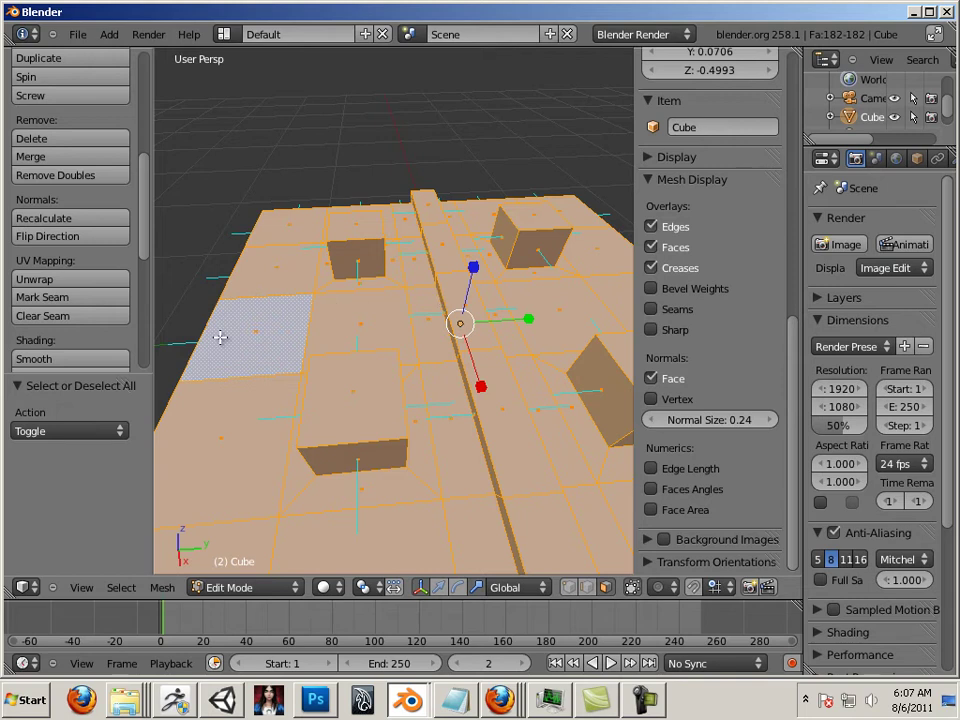
middle_click_drag(218, 336, 395, 316, "shift")
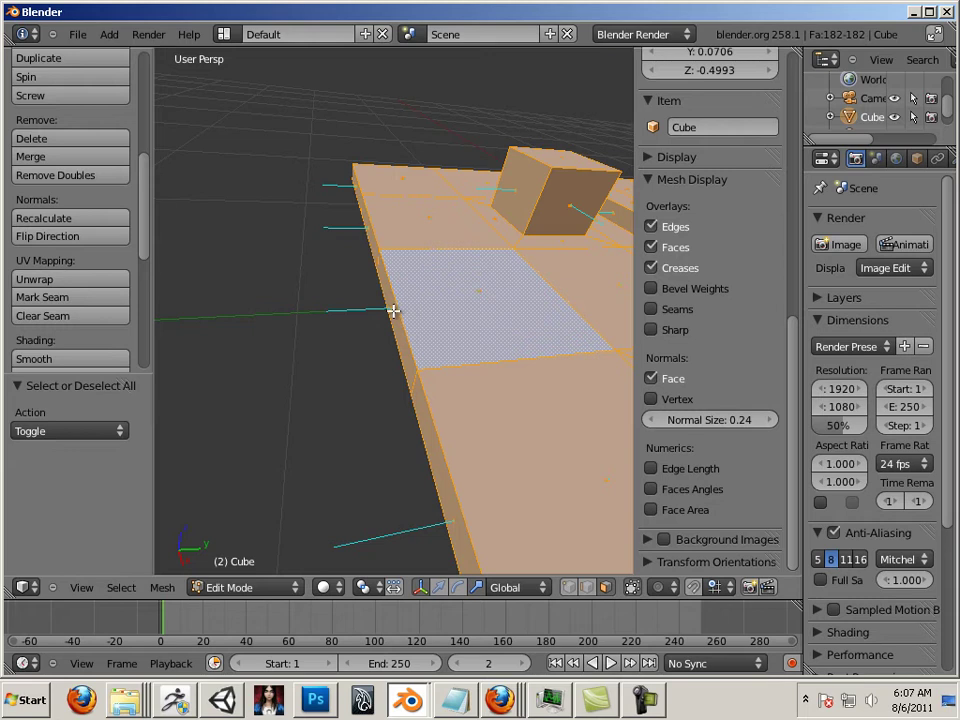
left_click(394, 310)
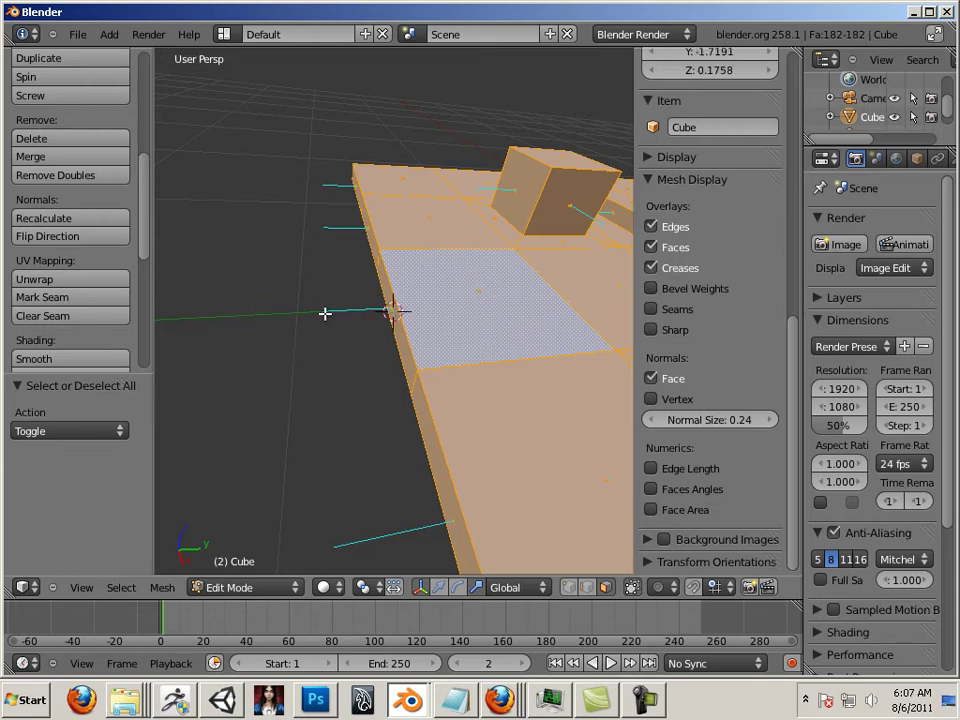
middle_click_drag(326, 321, 354, 377)
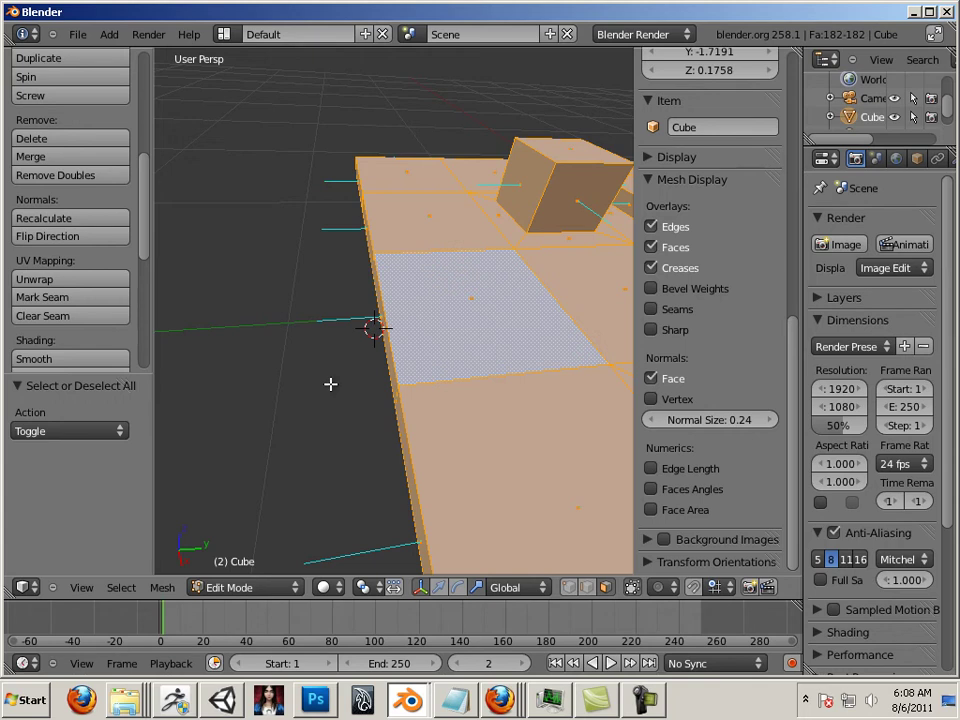
middle_click_drag(349, 431, 318, 340)
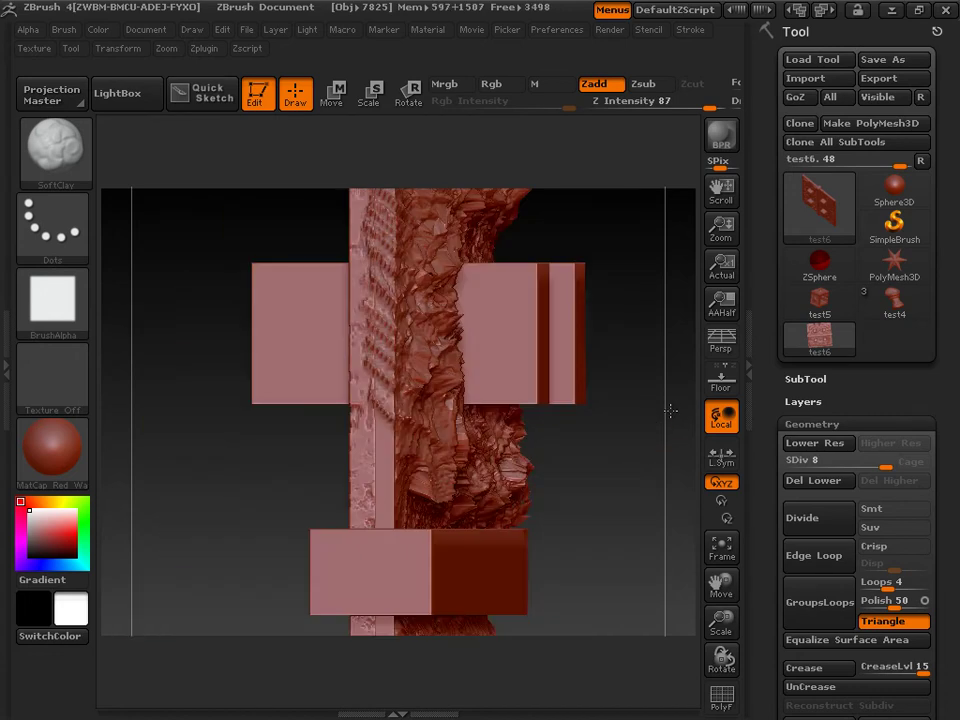
- Rotate the imported test6 model through front and angled views, then bring up Photoshop
left_click_drag(670, 410, 611, 448)
left_click_drag(521, 478, 436, 455)
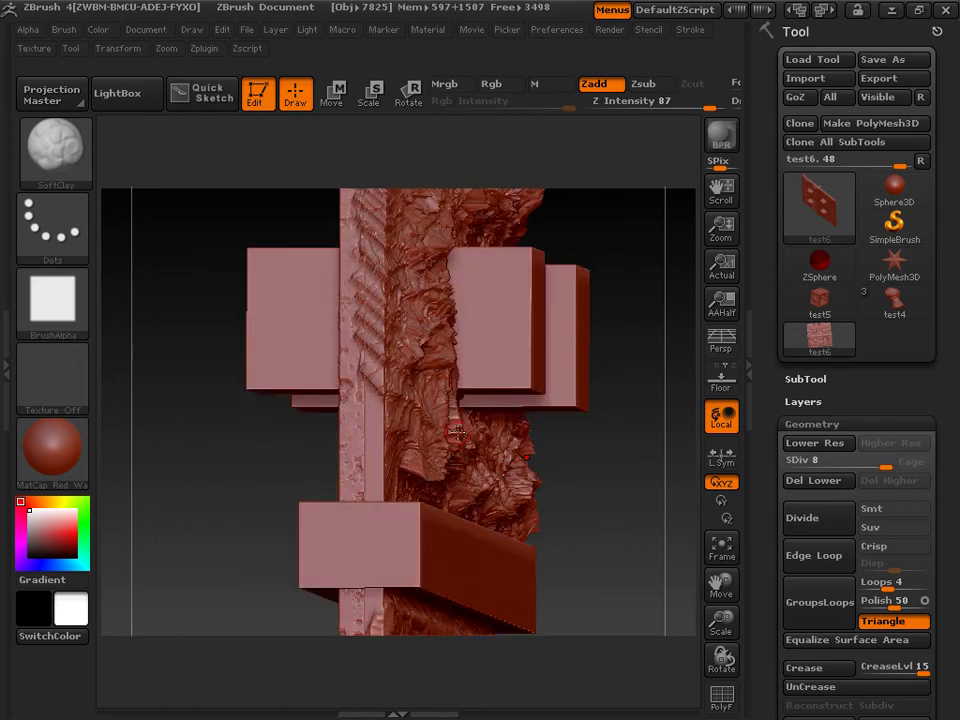
mouse_move(604, 506)
left_mouse_down()
mouse_move(591, 513)
mouse_move(594, 492)
left_mouse_up()
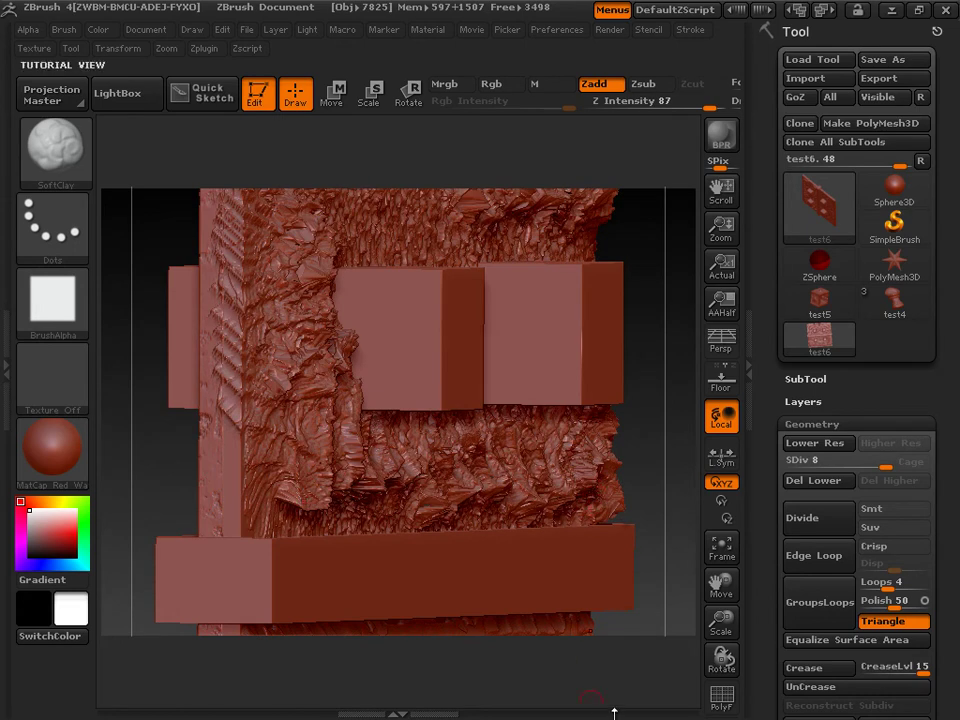
key("alt+Tab")
key("alt+Tab")
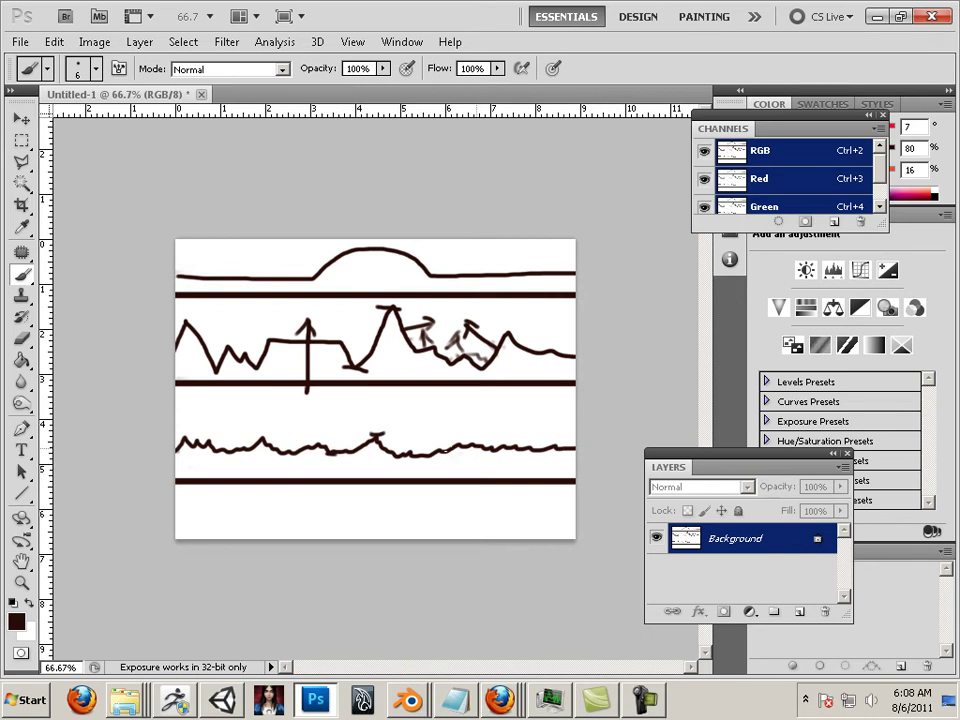
- Paint a thick dash on the middle wave's peak and marks along the lower wave
left_click_drag(326, 452, 344, 452)
left_click(376, 437)
left_click_drag(380, 307, 401, 308)
mouse_move(326, 510)
left_mouse_down()
mouse_move(422, 262)
mouse_move(508, 537)
left_mouse_up()
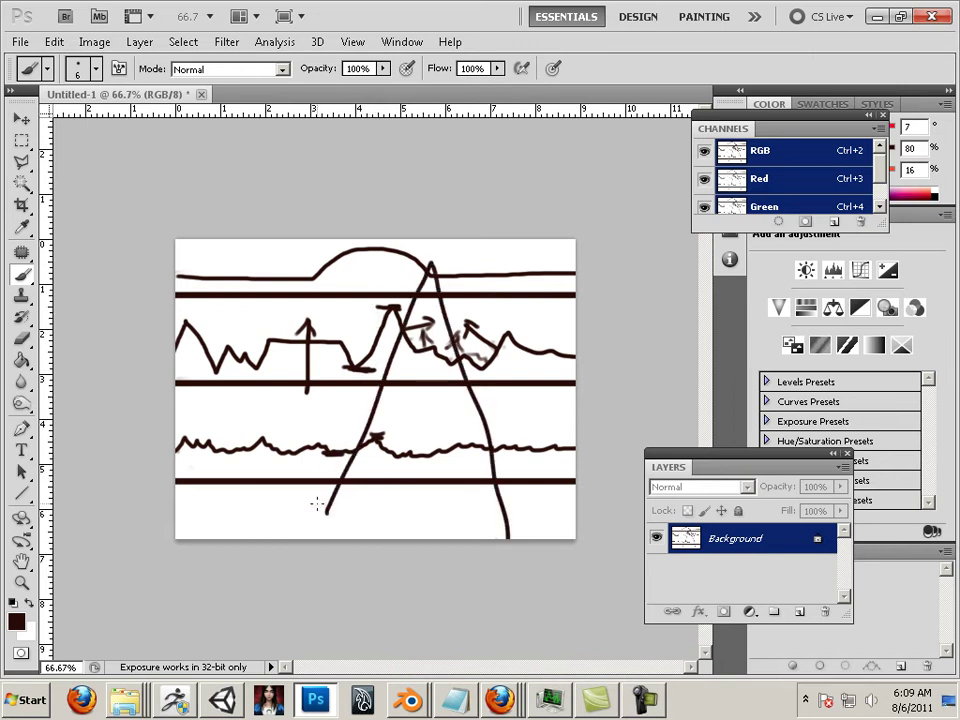
key("ctrl+z")
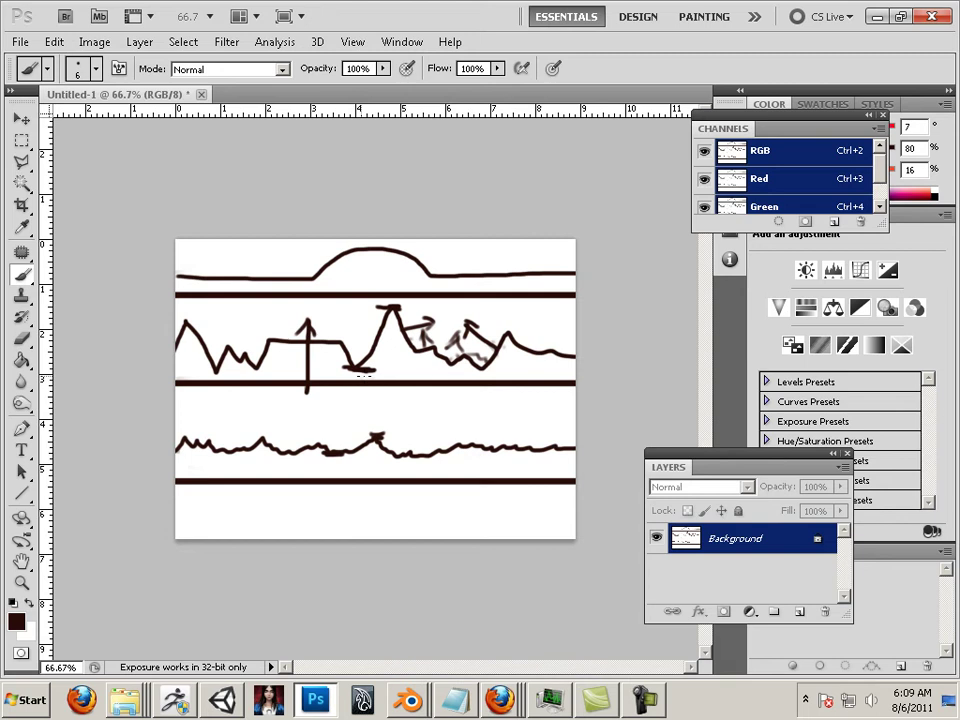
- Bring ZBrush to the front and rotate the test6 sculpt to a side view
left_click(407, 698)
left_click(405, 660)
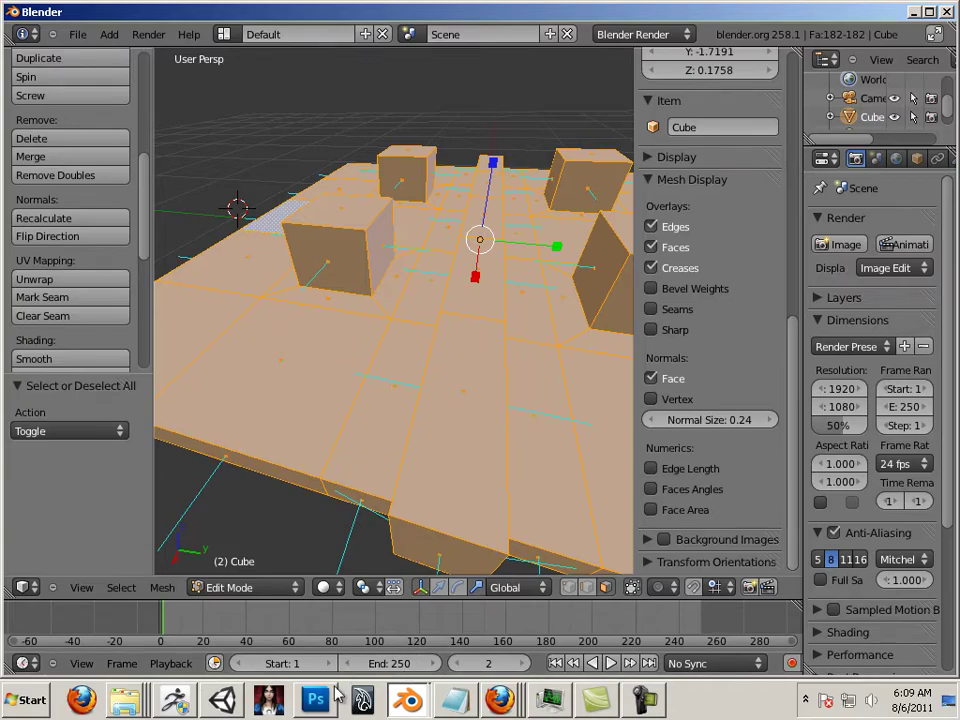
left_click(178, 698)
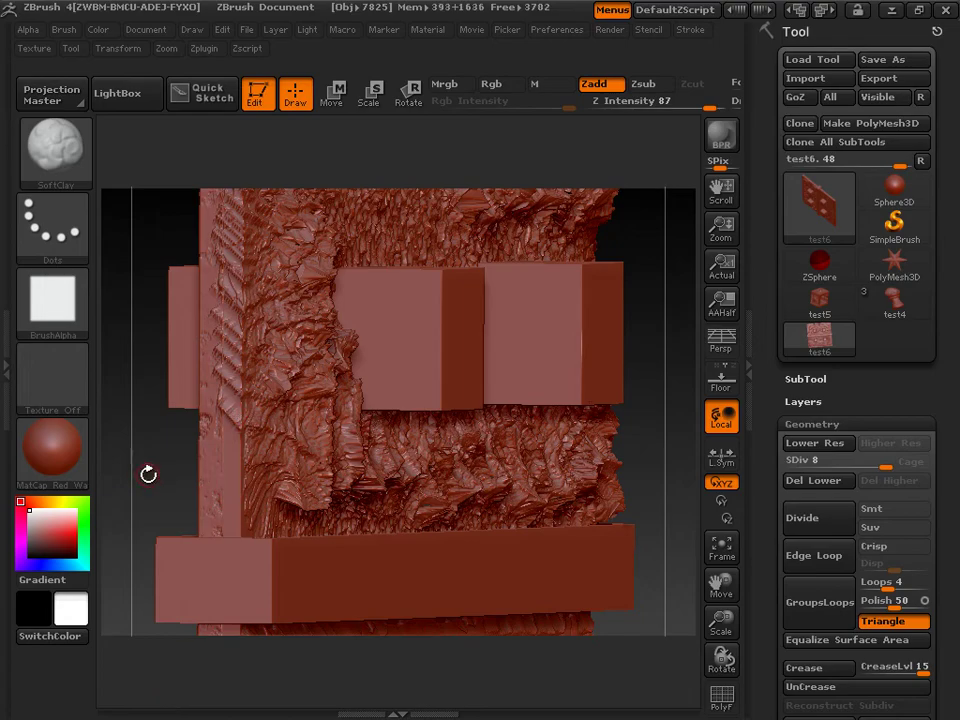
mouse_move(176, 497)
left_mouse_down()
mouse_move(152, 454)
mouse_move(169, 456)
left_mouse_up()
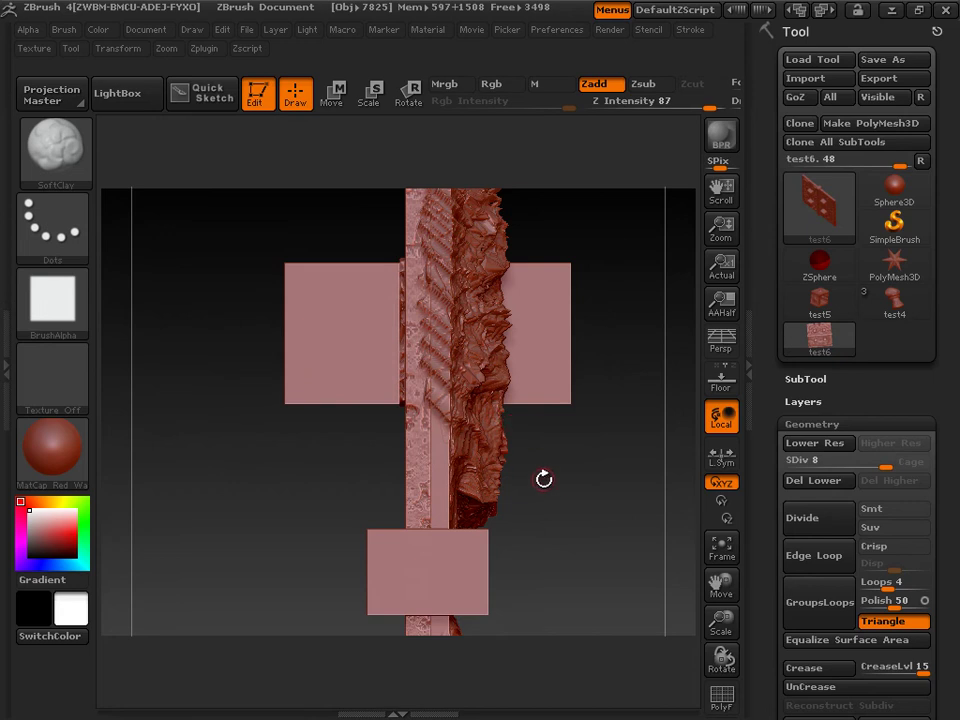
- Rotate the sculpt through its right side, oblique angles and textured top, then zoom out
mouse_move(542, 478)
left_mouse_down()
mouse_move(556, 491)
mouse_move(553, 506)
mouse_move(581, 506)
mouse_move(547, 514)
left_mouse_up()
mouse_move(566, 506)
left_mouse_down()
mouse_move(600, 490)
mouse_move(563, 500)
mouse_move(540, 529)
left_mouse_up()
left_click_drag(476, 399, 375, 439)
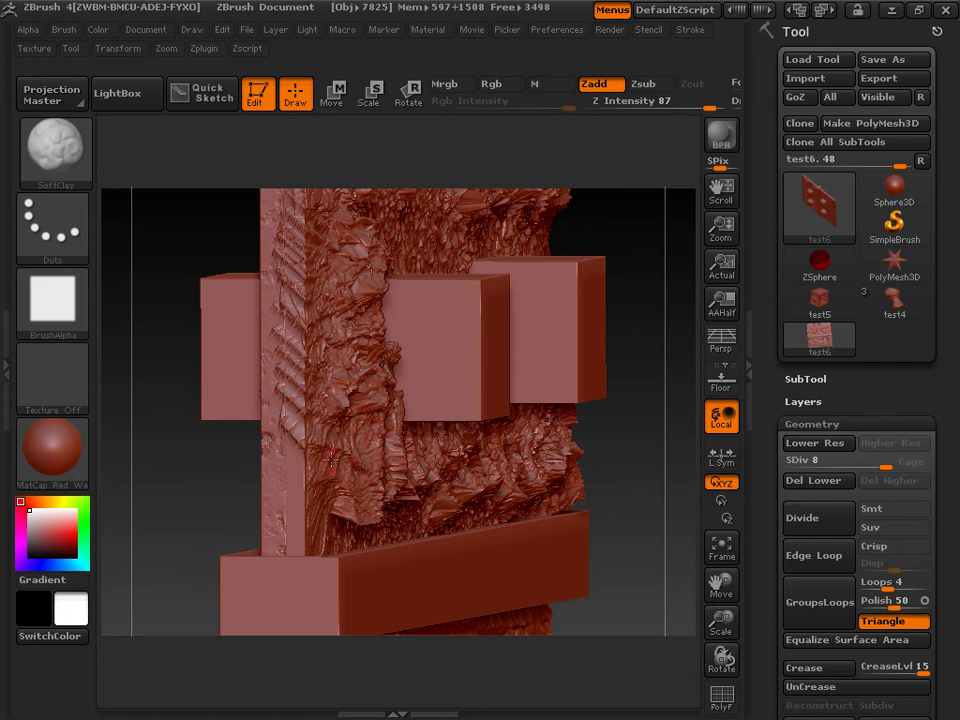
left_click_drag(587, 487, 421, 408)
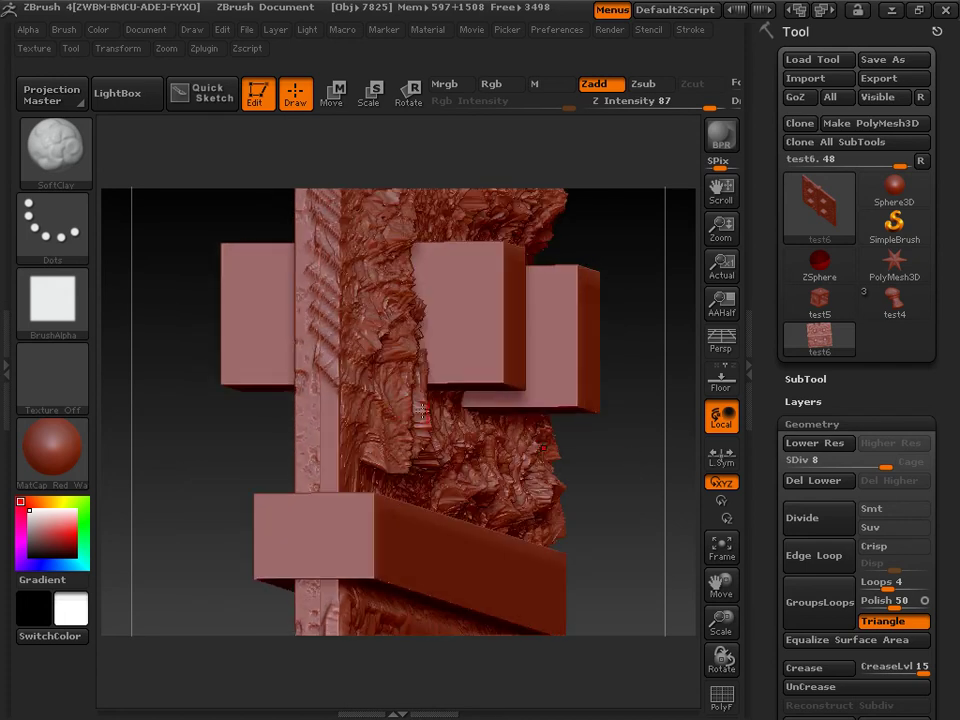
left_click_drag(600, 460, 424, 455)
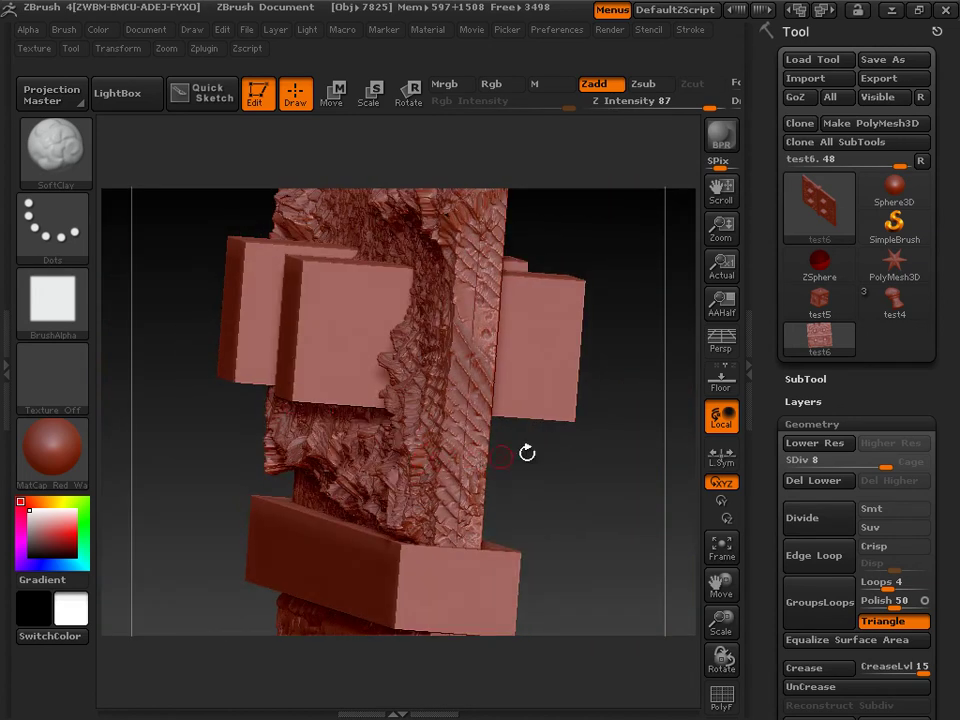
left_click_drag(585, 489, 674, 482)
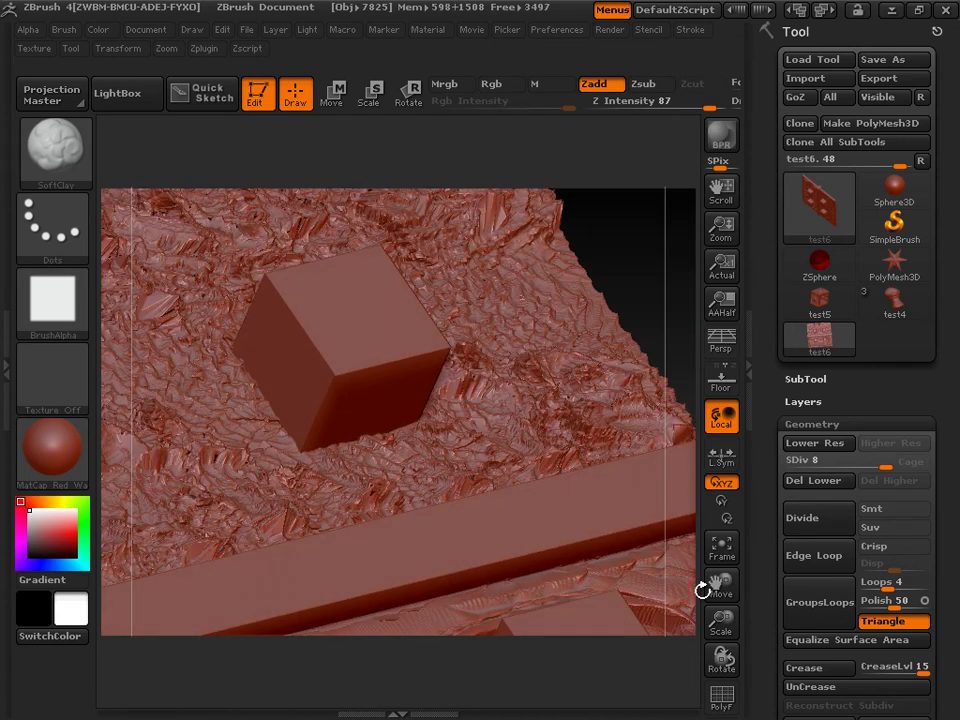
left_click_drag(720, 620, 636, 525)
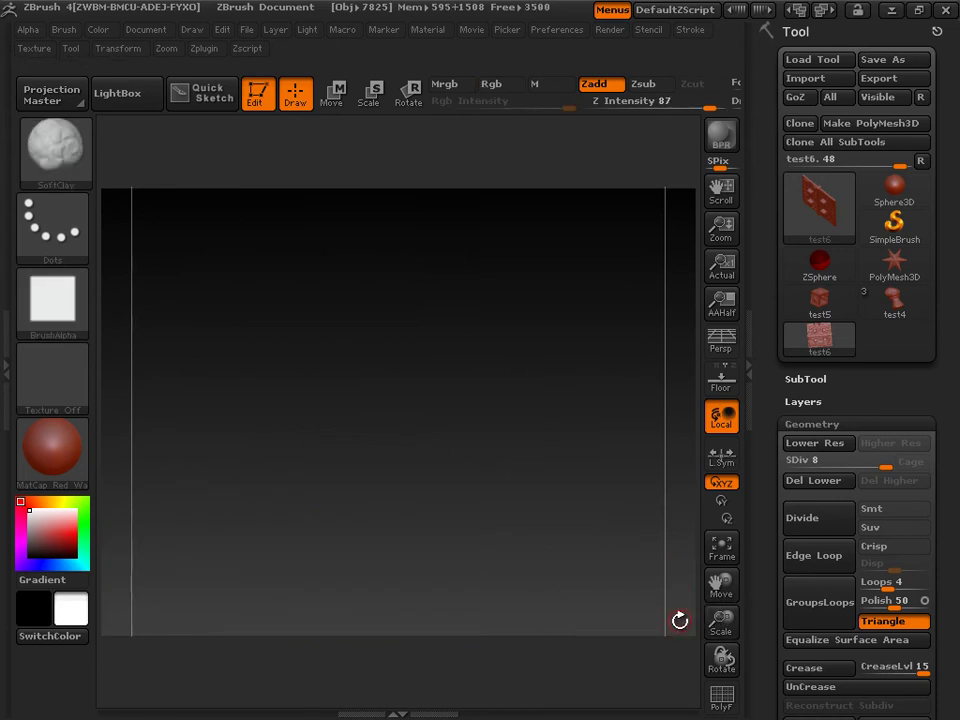
- Back in Blender, scale the mesh by -2.12 along Z, mirroring it
key("alt+Tab")
key("alt+Tab")
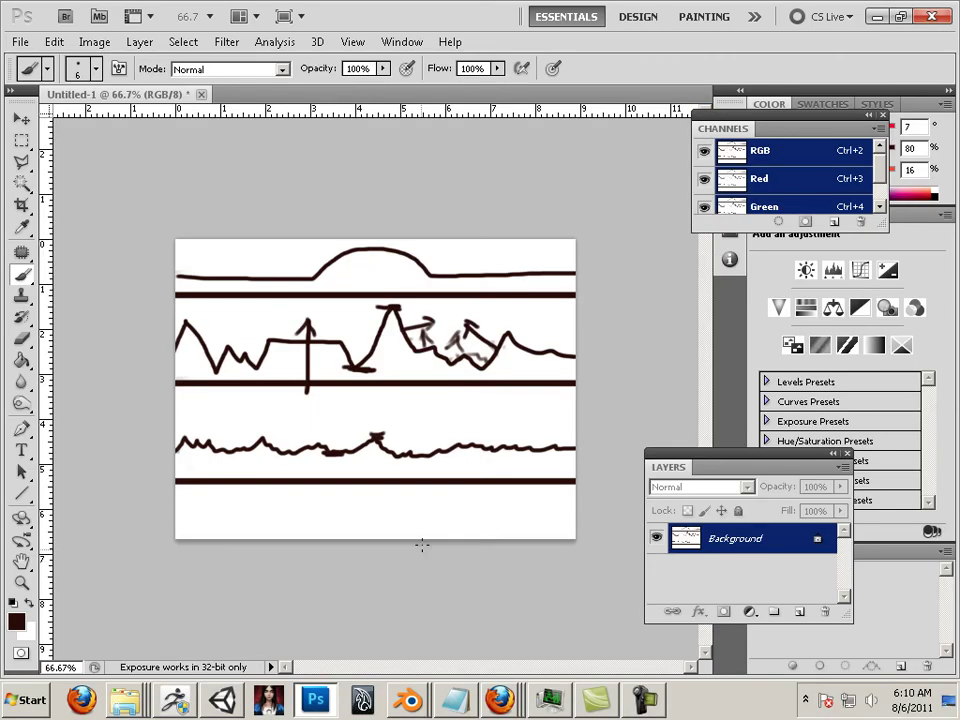
left_click(405, 698)
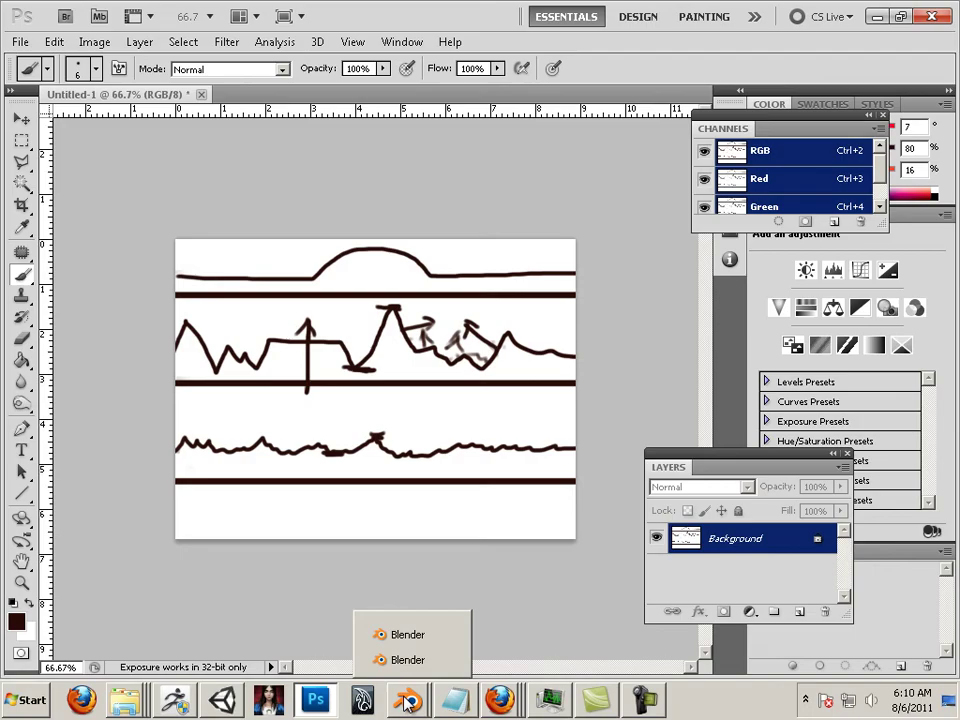
left_click(428, 660)
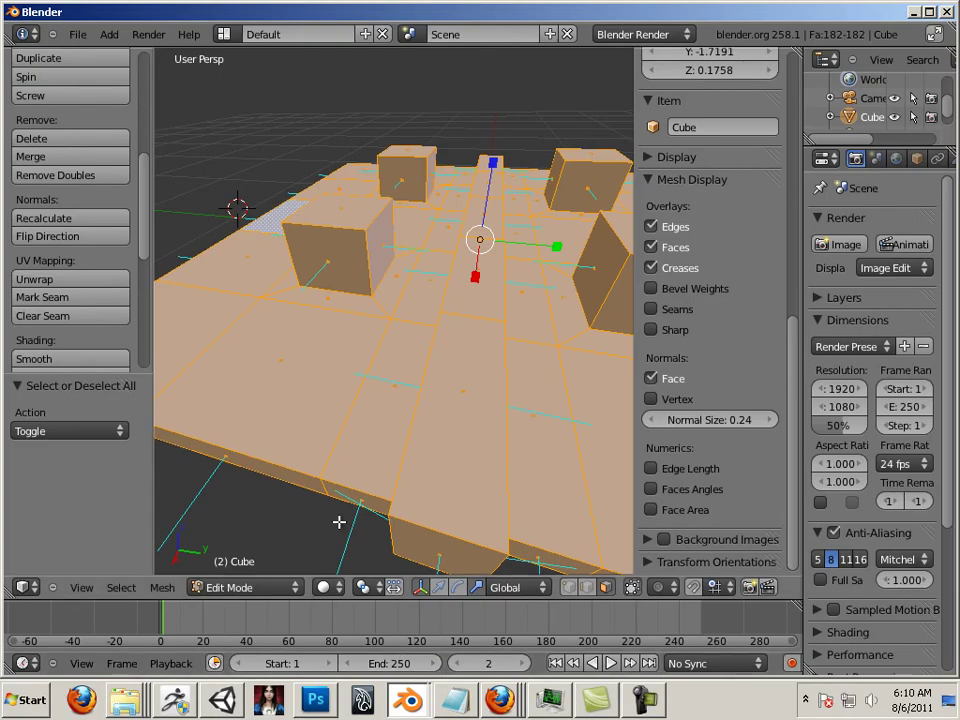
scroll(421, 378, "down", 6)
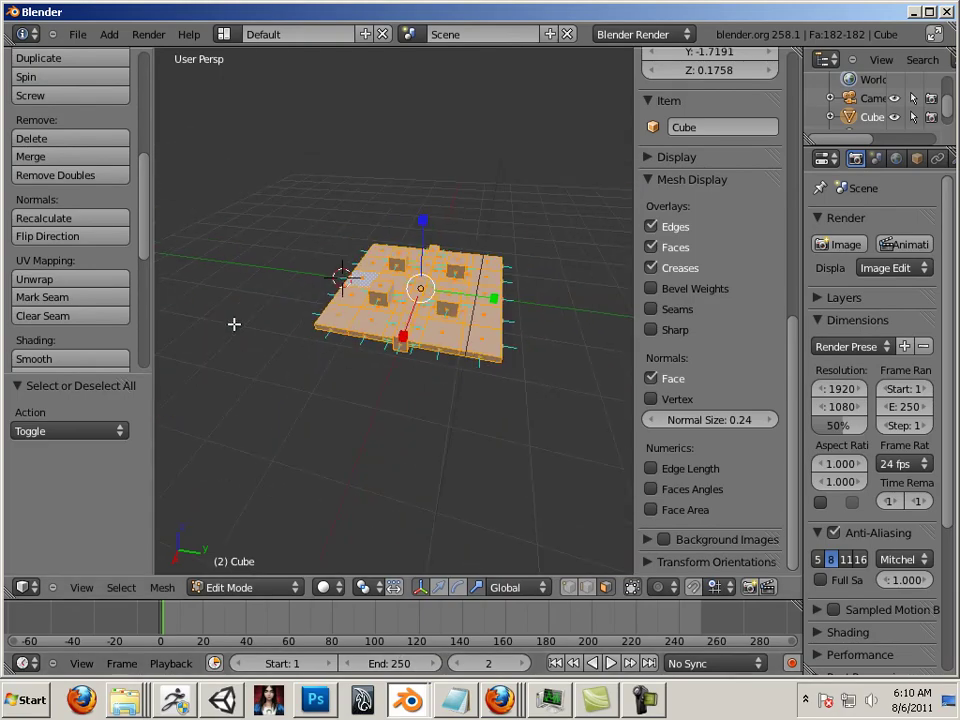
left_click(247, 258)
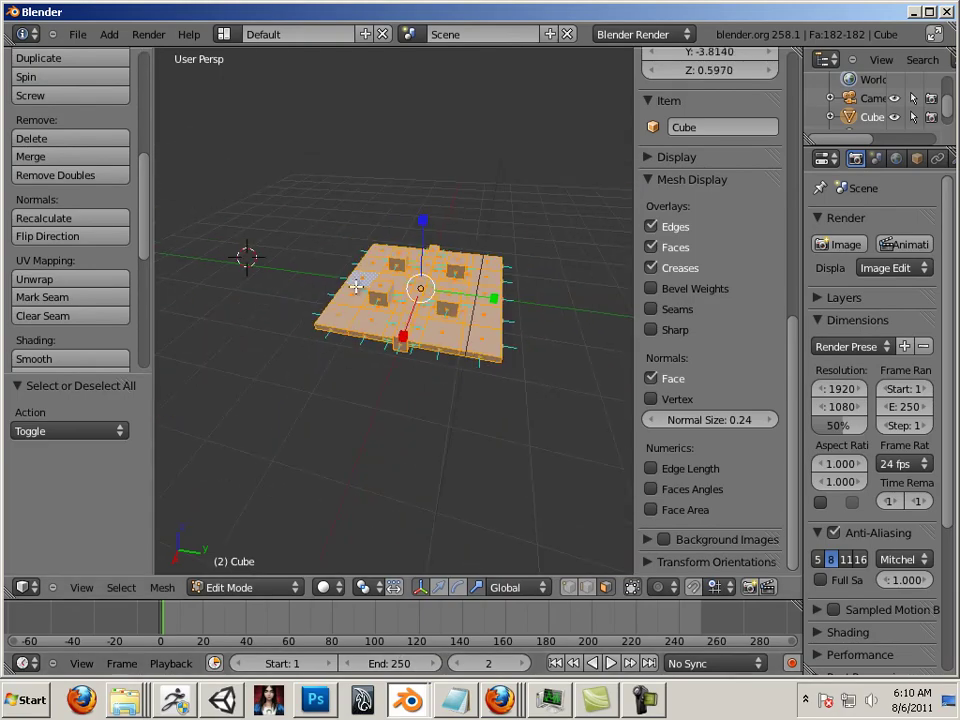
left_click_drag(416, 229, 436, 422)
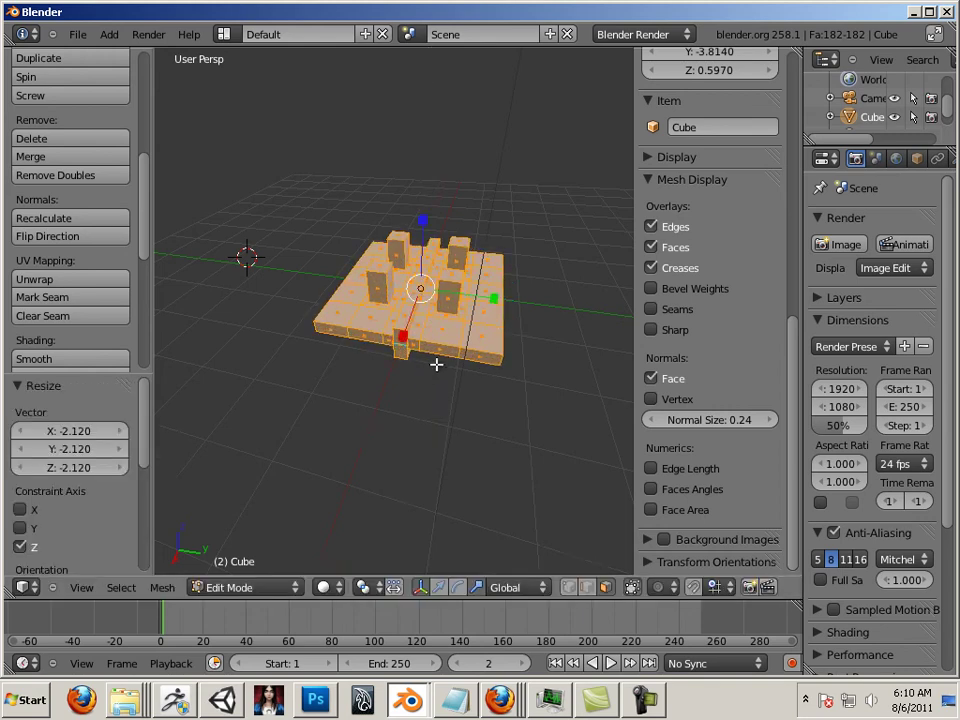
scroll(438, 364, "up", 4)
key("Left")
- Recalculate the mesh normals outward, then flip their direction
middle_click_drag(308, 392, 318, 176)
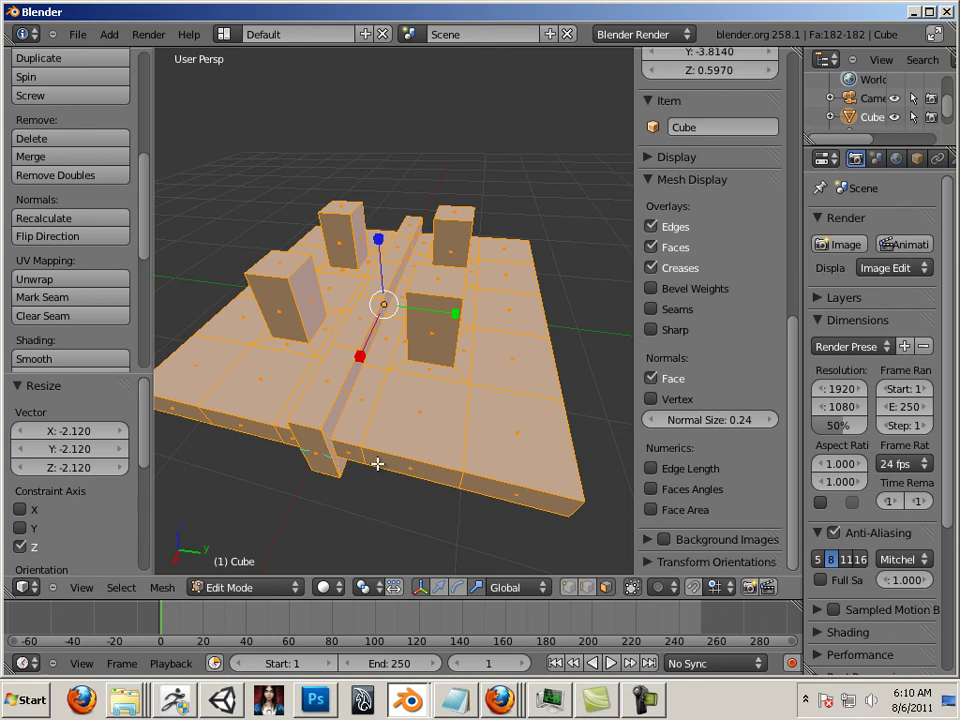
middle_click_drag(312, 504, 204, 300)
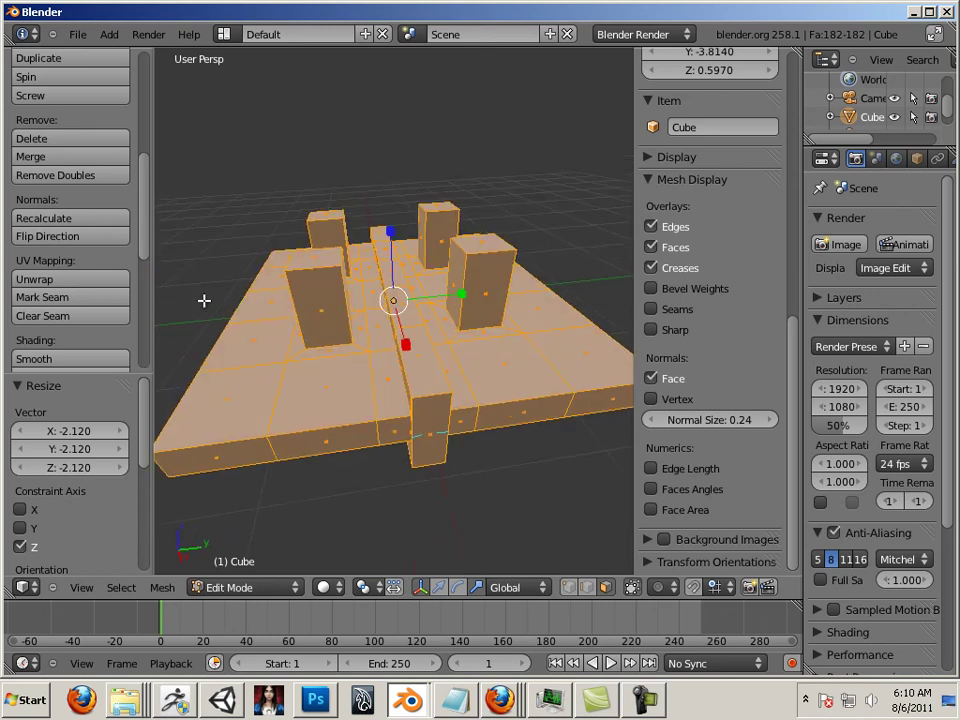
left_click(72, 219)
mouse_move(505, 493)
middle_mouse_down()
mouse_move(544, 441)
mouse_move(515, 484)
middle_mouse_up()
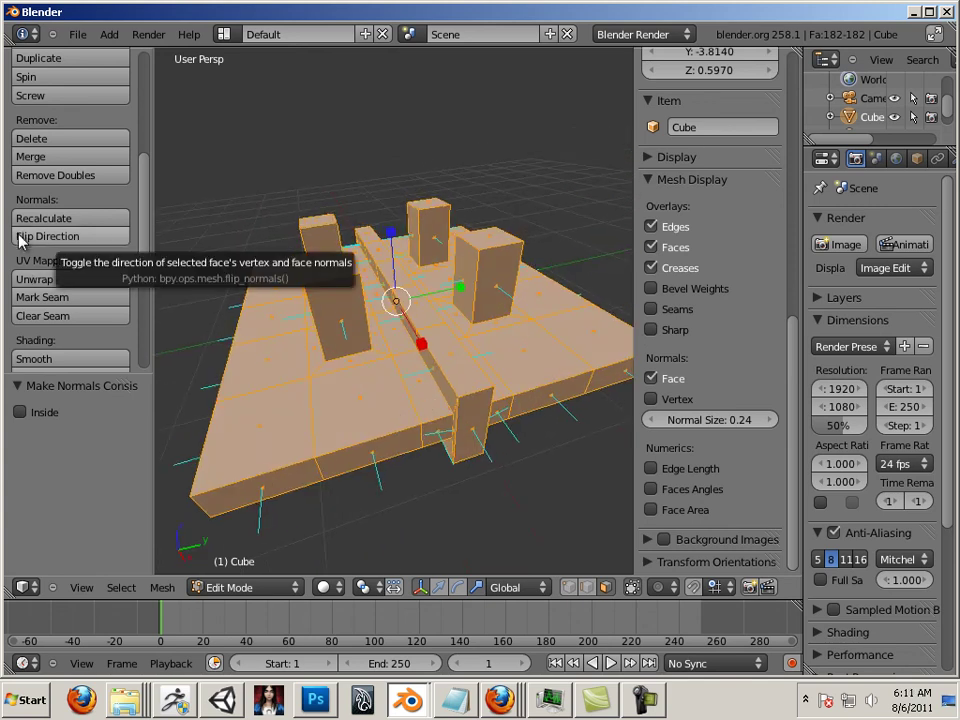
left_click(55, 237)
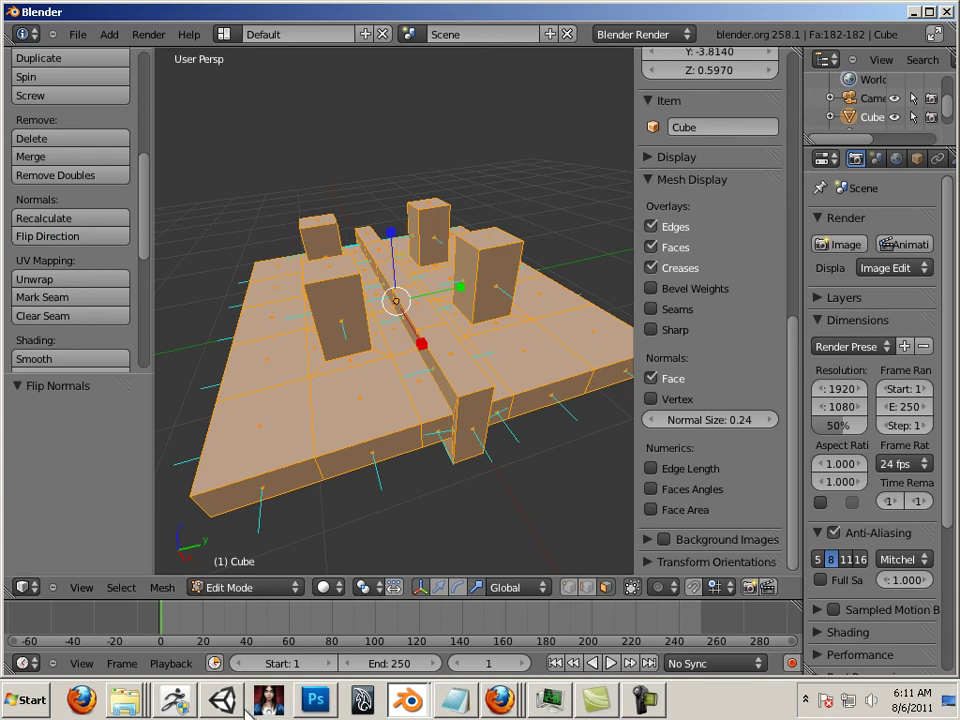
- Expand ZBrush's Tool palette Display Properties with the Double and Flip options, then return to Blender
left_click(178, 700)
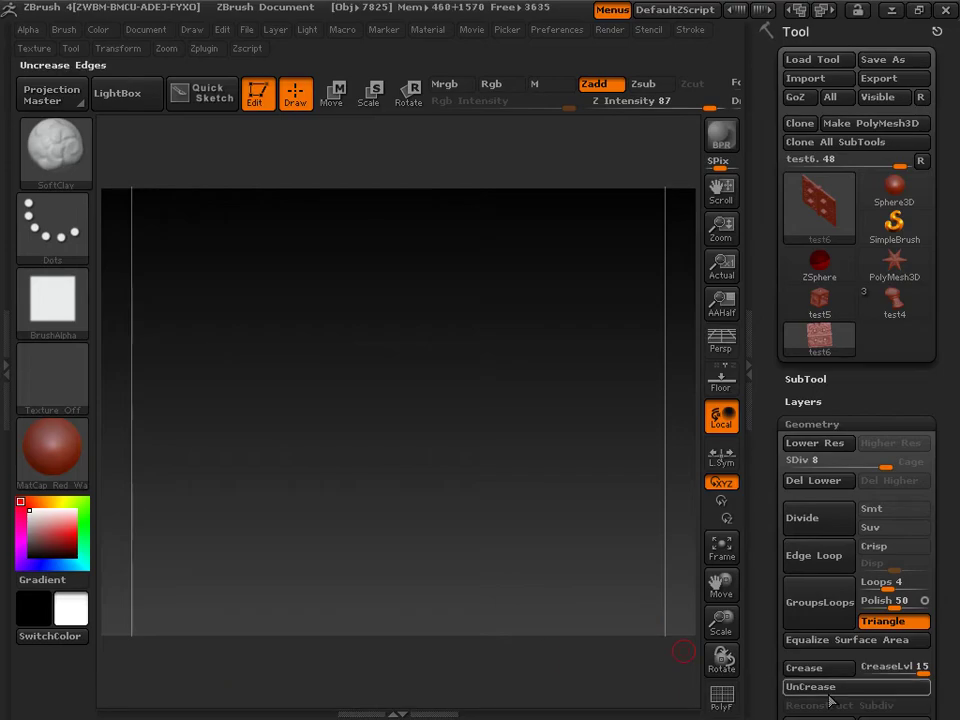
left_click_drag(765, 703, 754, 360)
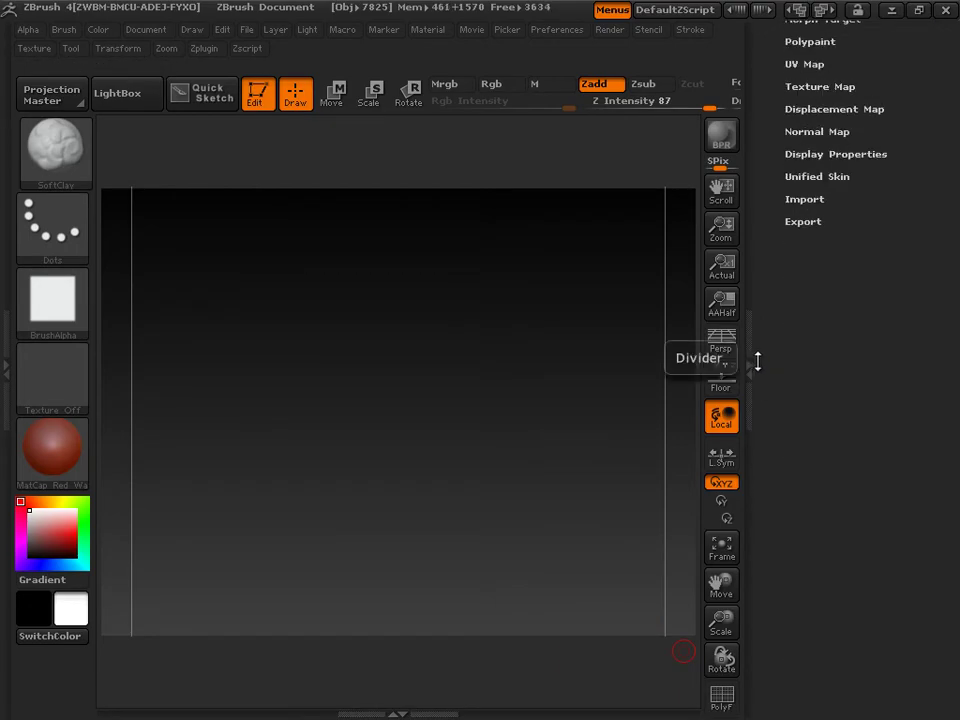
left_click(802, 154)
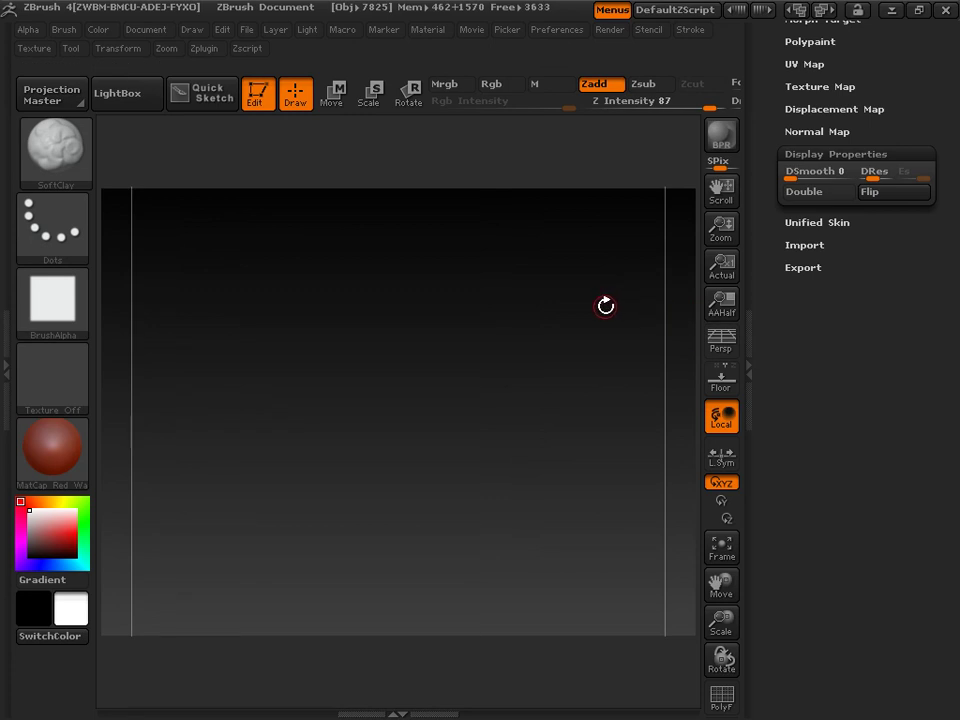
key("alt+Tab")
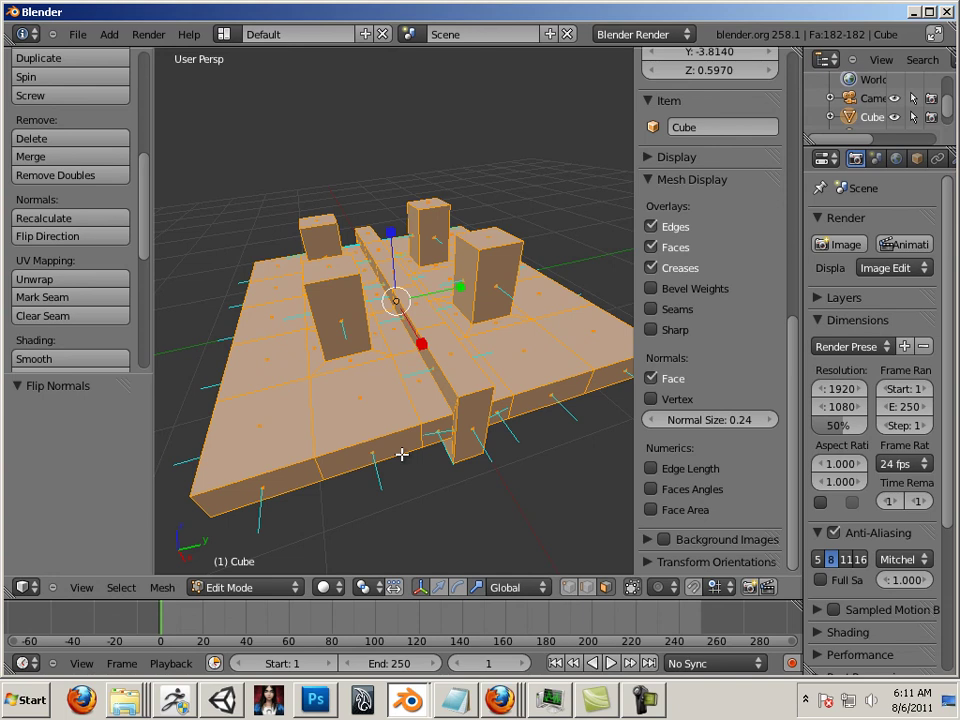
- Mirror the mesh along Z with a scale of -0.946
key("s")
key("z")
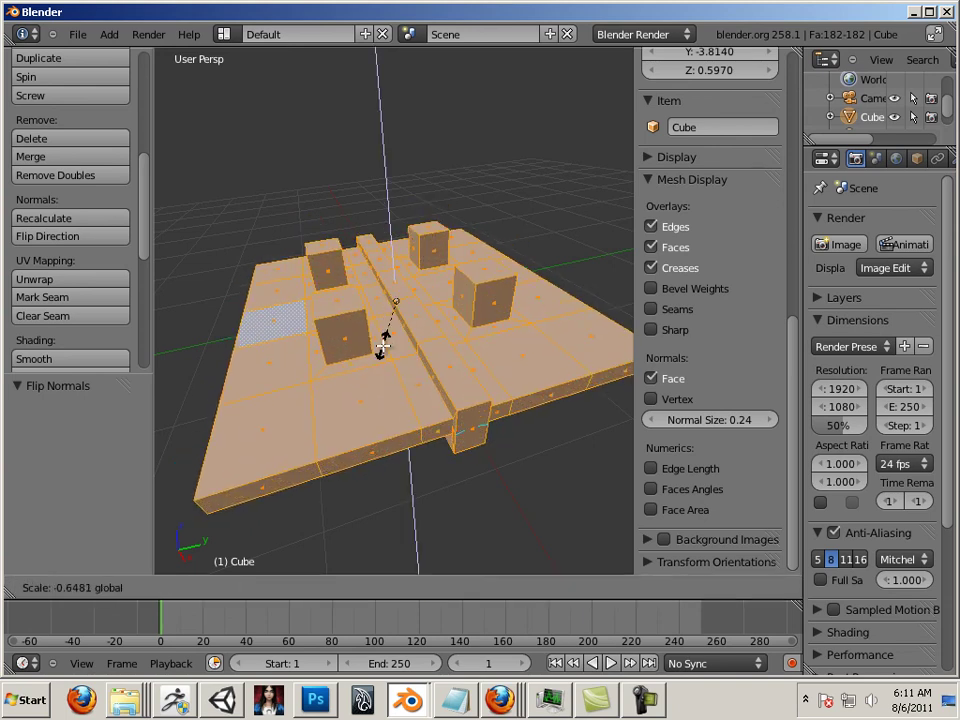
left_click(384, 372)
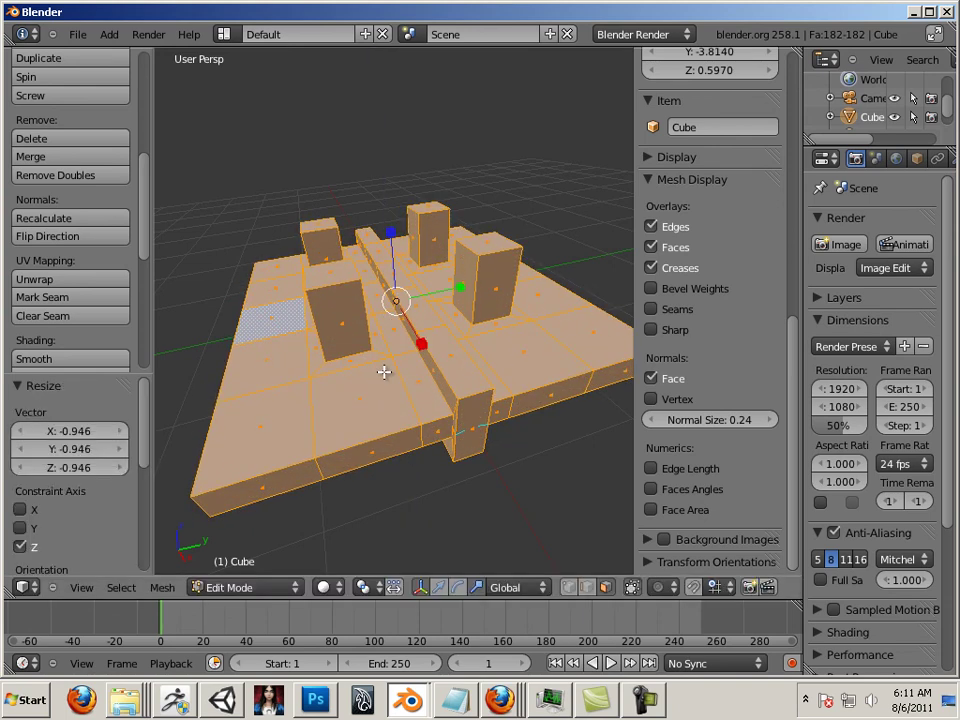
- Choose File > Export > Wavefront (.obj)
left_click(78, 35)
mouse_move(141, 342)
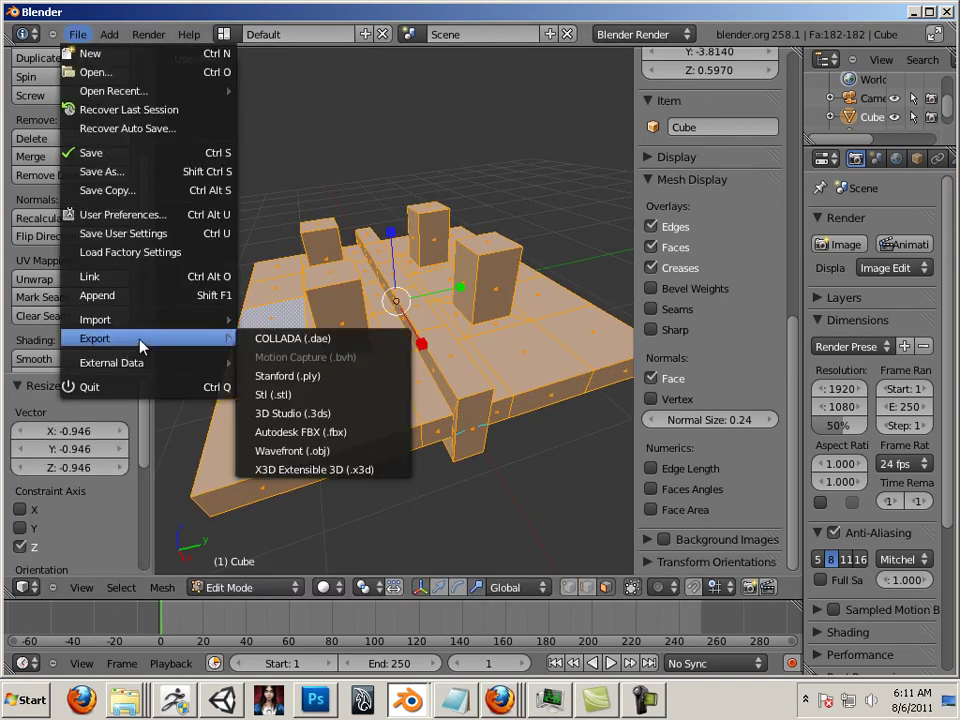
left_click(305, 451)
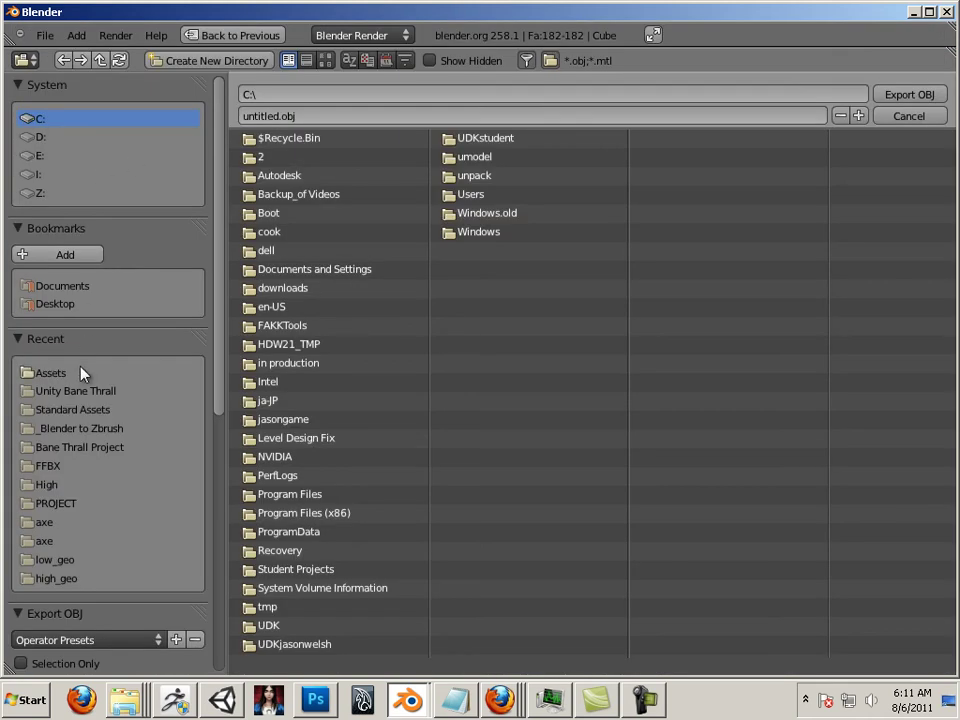
- Export the mesh as test7.obj into the Desktop's _Blender to Zbrush folder
left_click(60, 306)
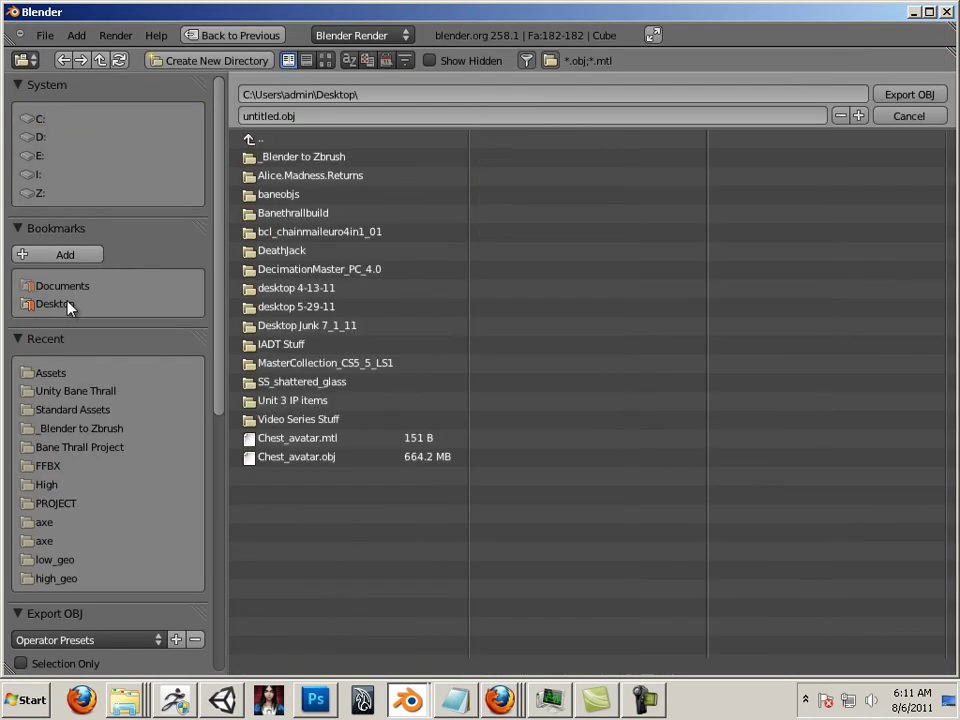
left_click(302, 158)
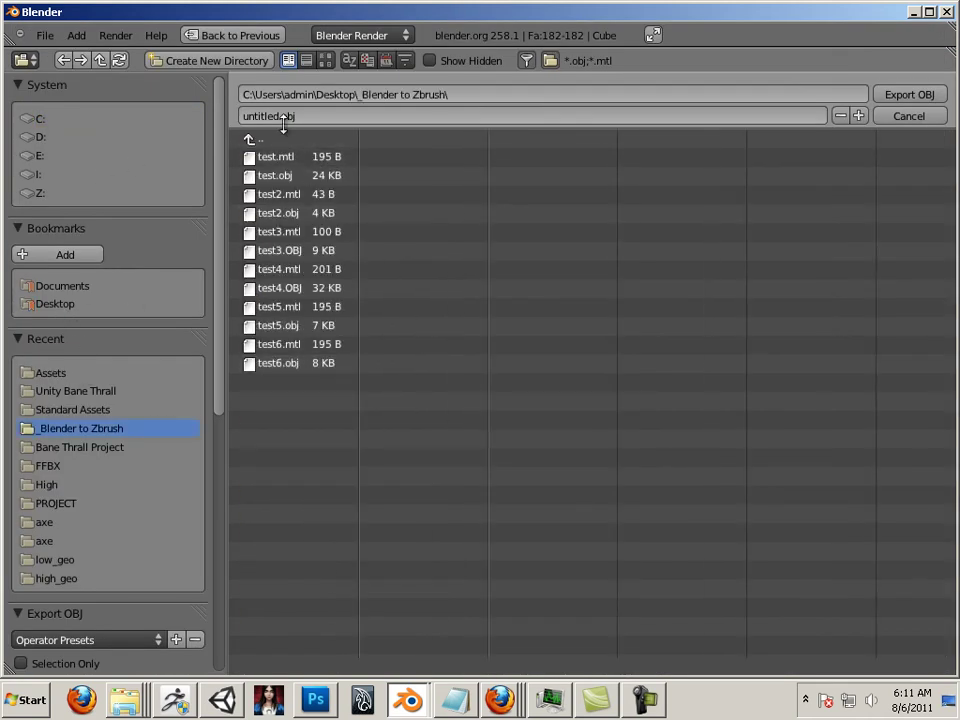
left_click(297, 366)
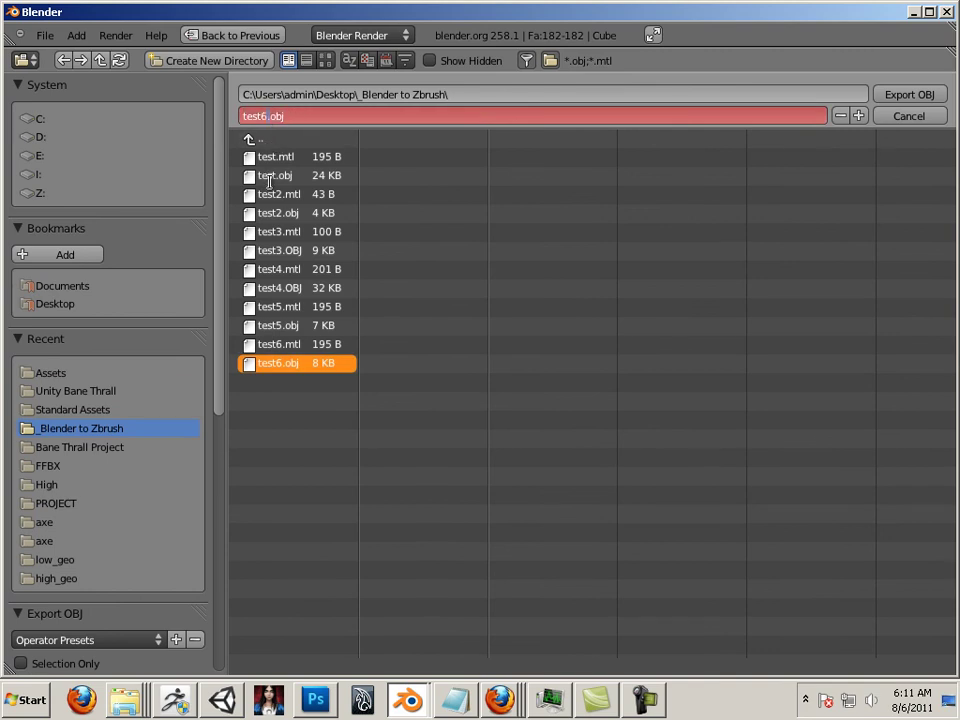
left_click(909, 94)
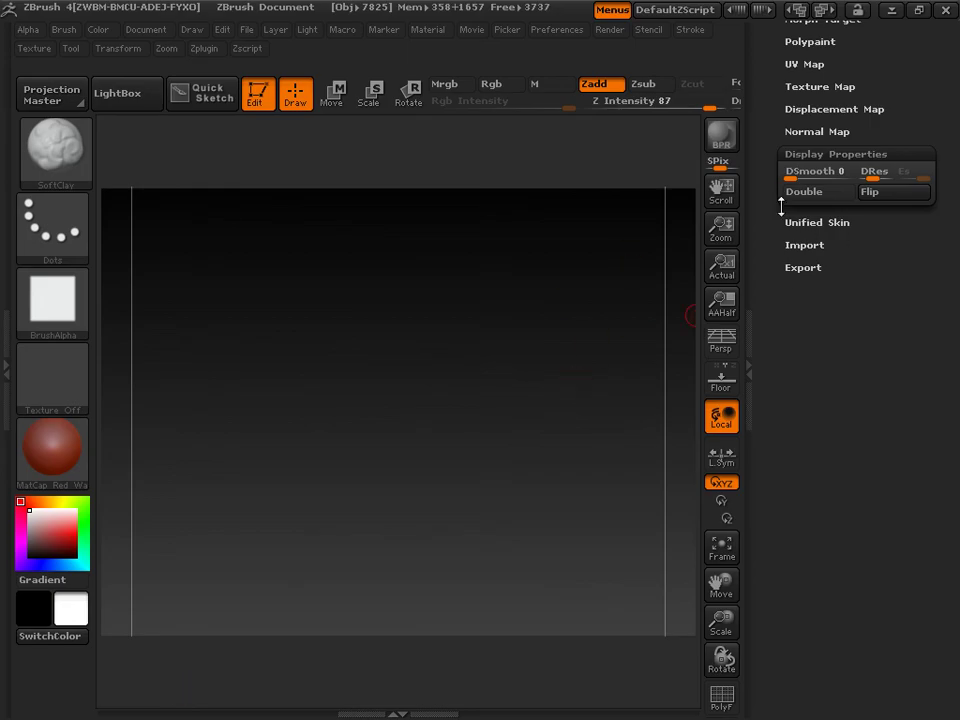
- Select the ZSphere tool, import test7.obj and frame the model on the canvas
left_click_drag(782, 206, 766, 530)
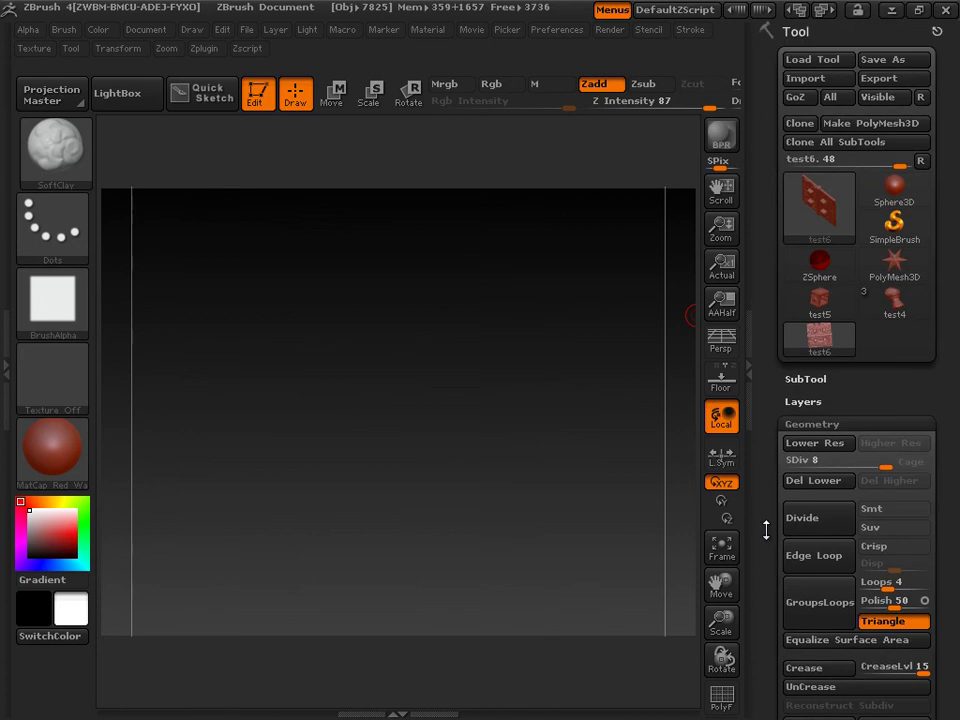
left_click(819, 260)
mouse_move(767, 266)
left_mouse_down()
mouse_move(762, 250)
mouse_move(763, 268)
left_mouse_up()
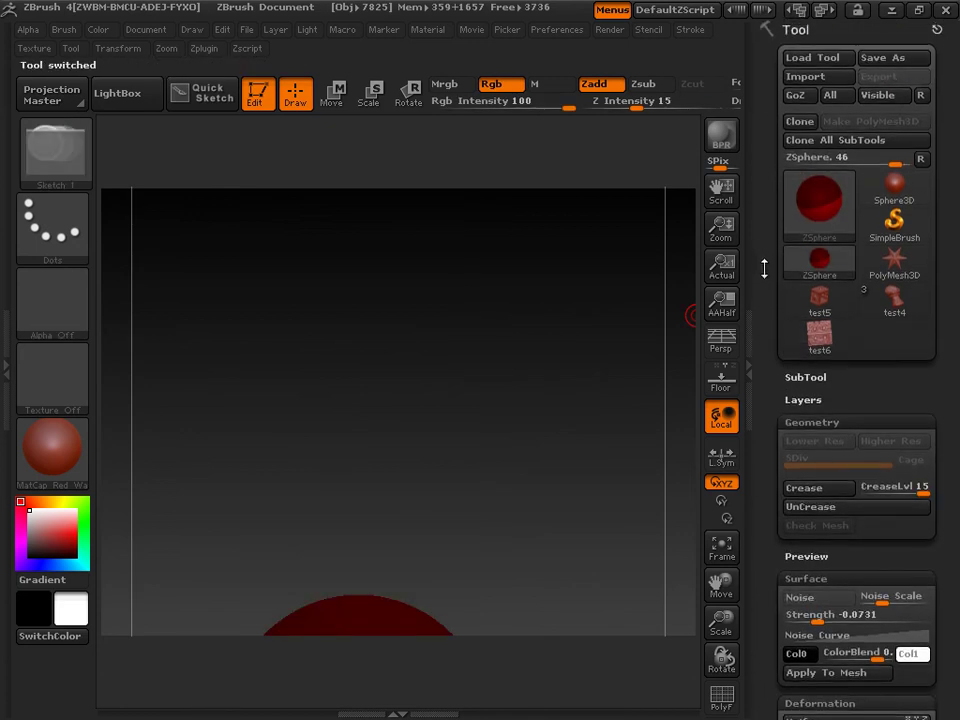
left_click(816, 86)
left_click(300, 245)
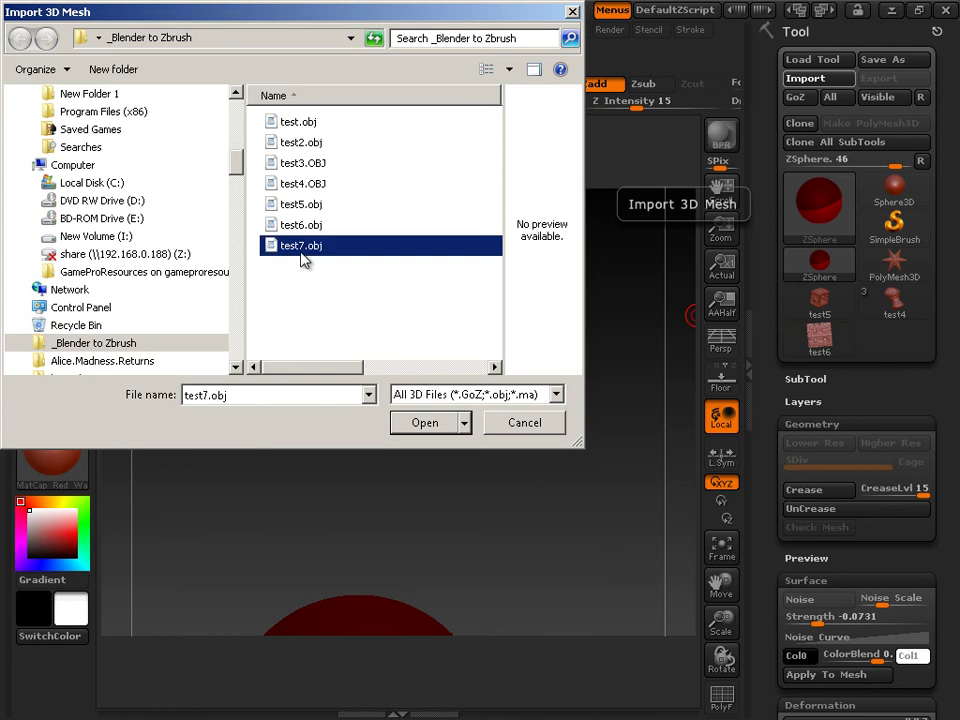
left_click(420, 424)
left_click(721, 548)
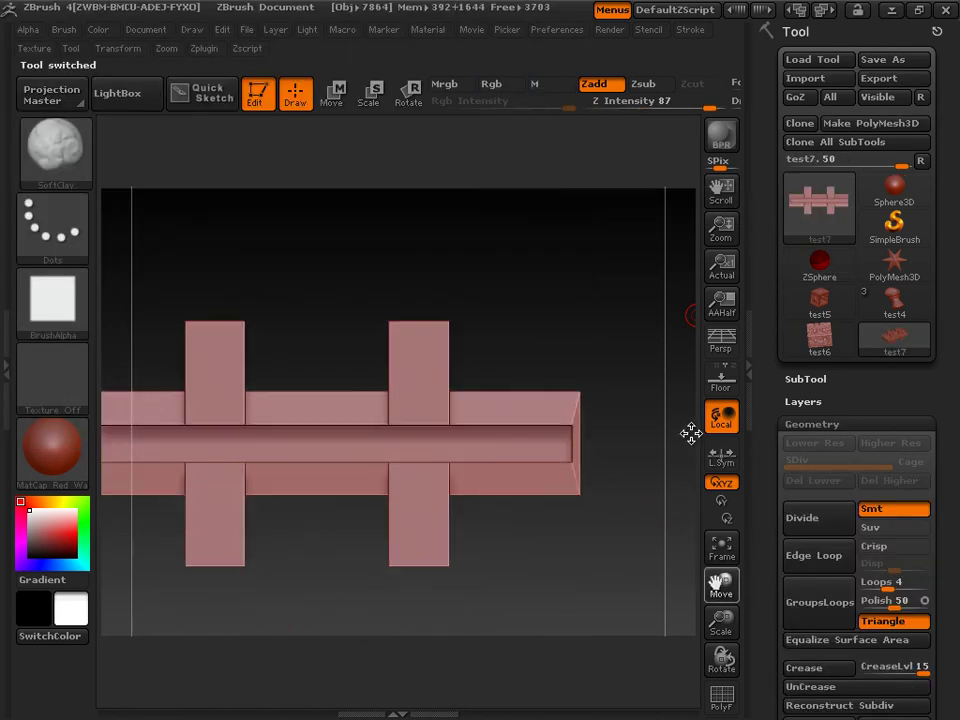
- Try Double in Display Properties on the test7 model, inspect both sides, then turn it back off
left_click_drag(690, 433, 618, 535)
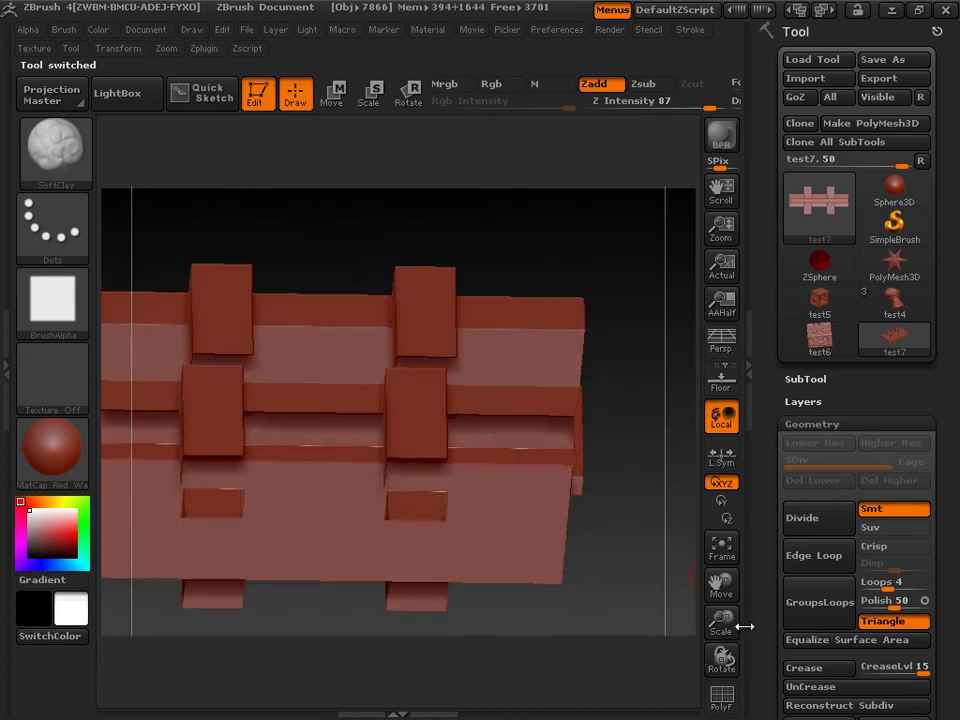
left_click_drag(756, 630, 789, 311)
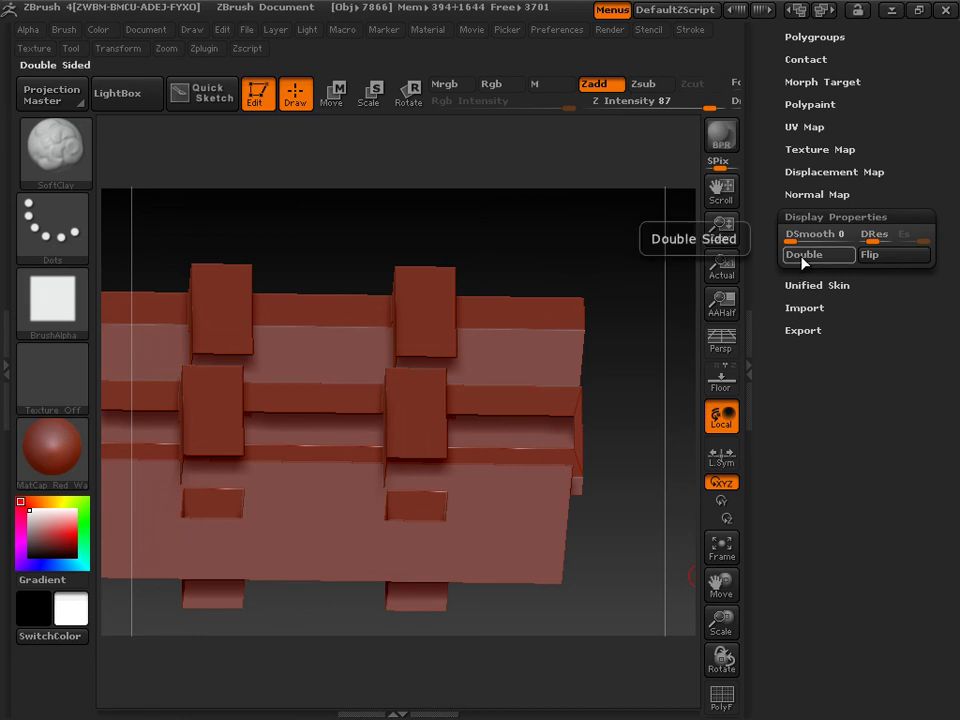
left_click(803, 258)
left_click_drag(579, 253, 543, 321)
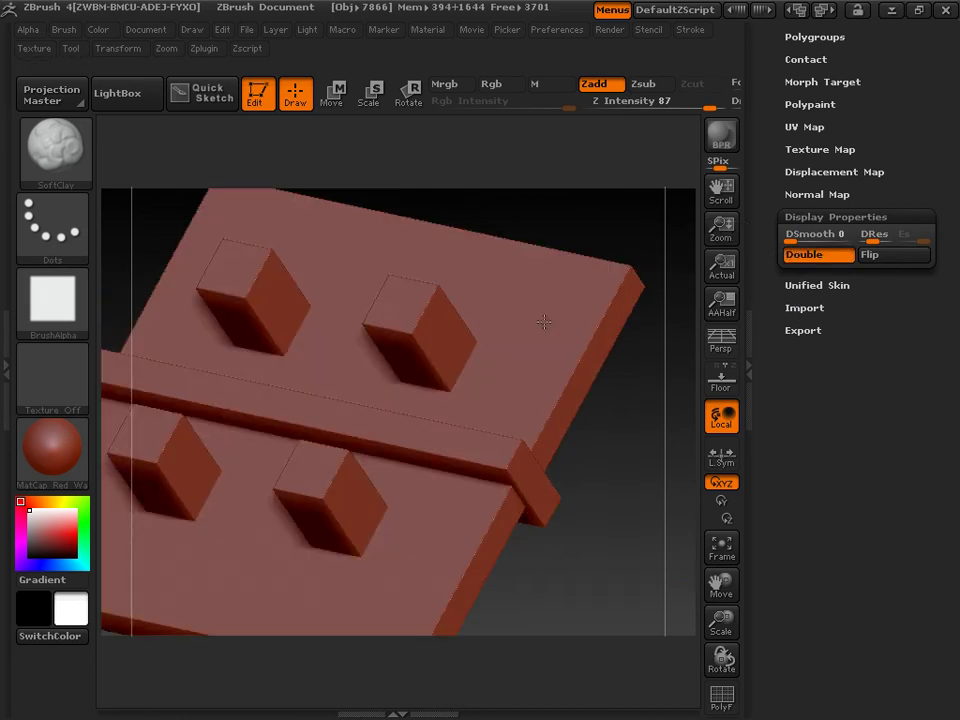
left_click(820, 258)
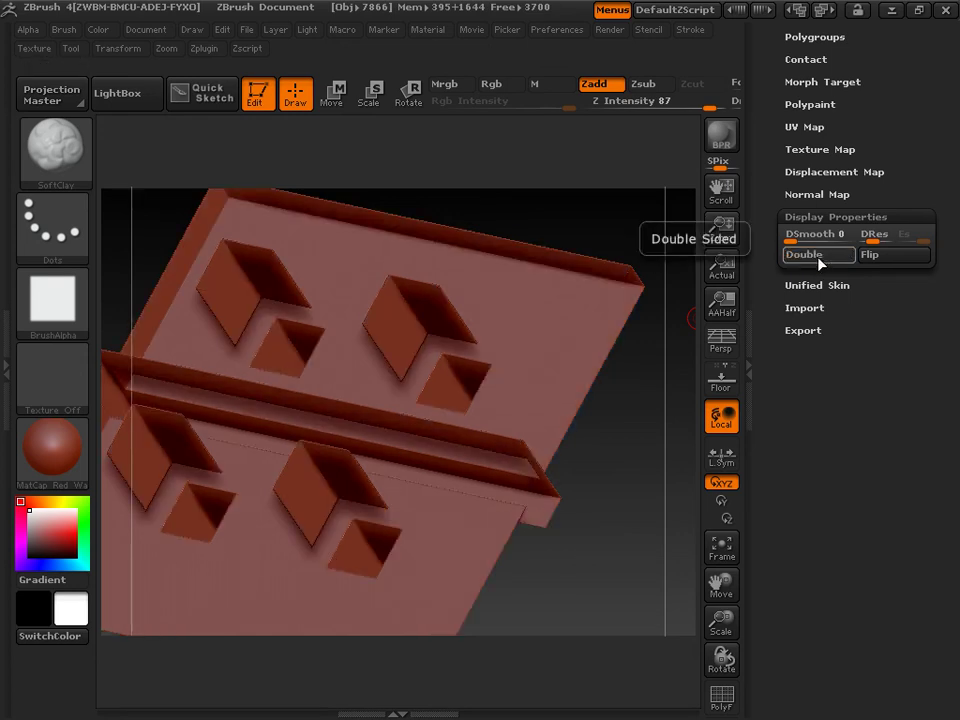
- Apply Flip to the test7 model's normals and check from a three-quarter view that boxes render solid
left_click_drag(636, 373, 671, 333)
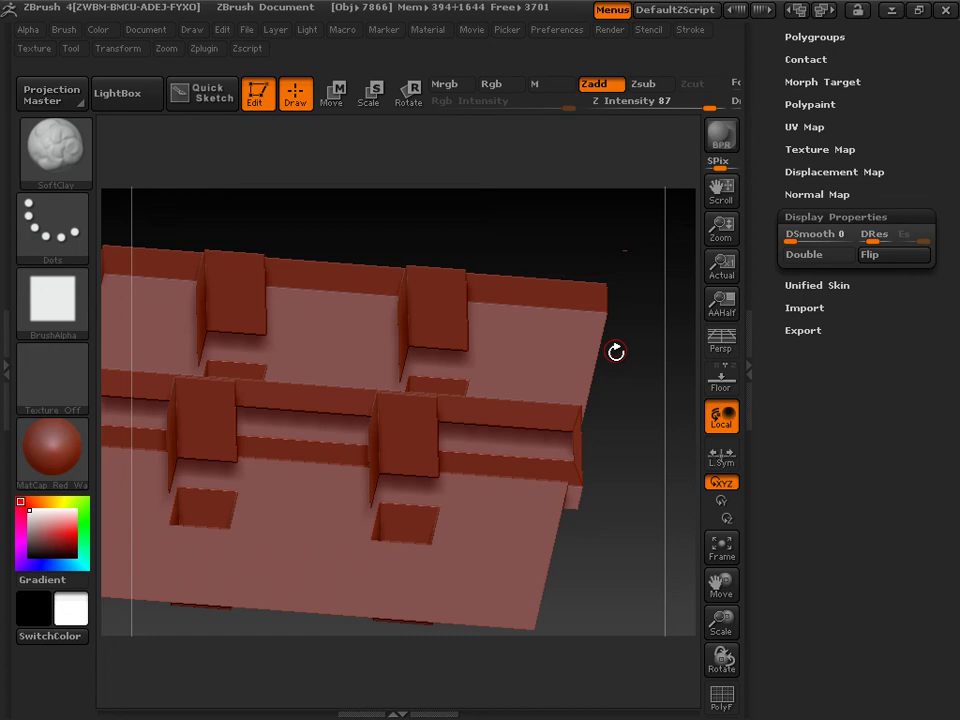
left_click_drag(617, 351, 599, 419)
left_click_drag(634, 471, 642, 469)
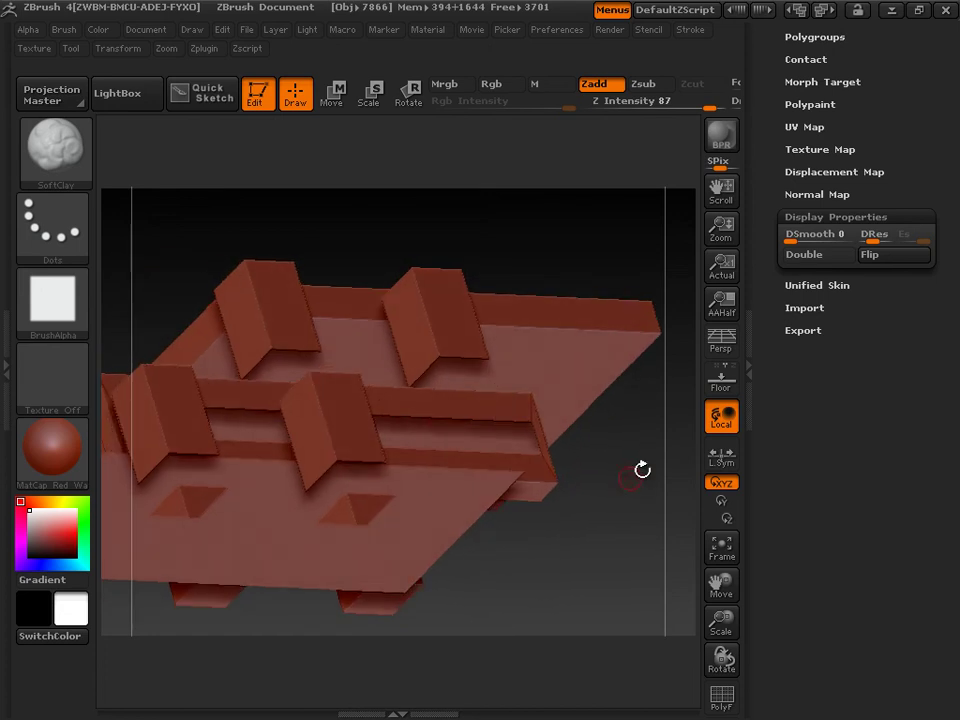
left_click(885, 258)
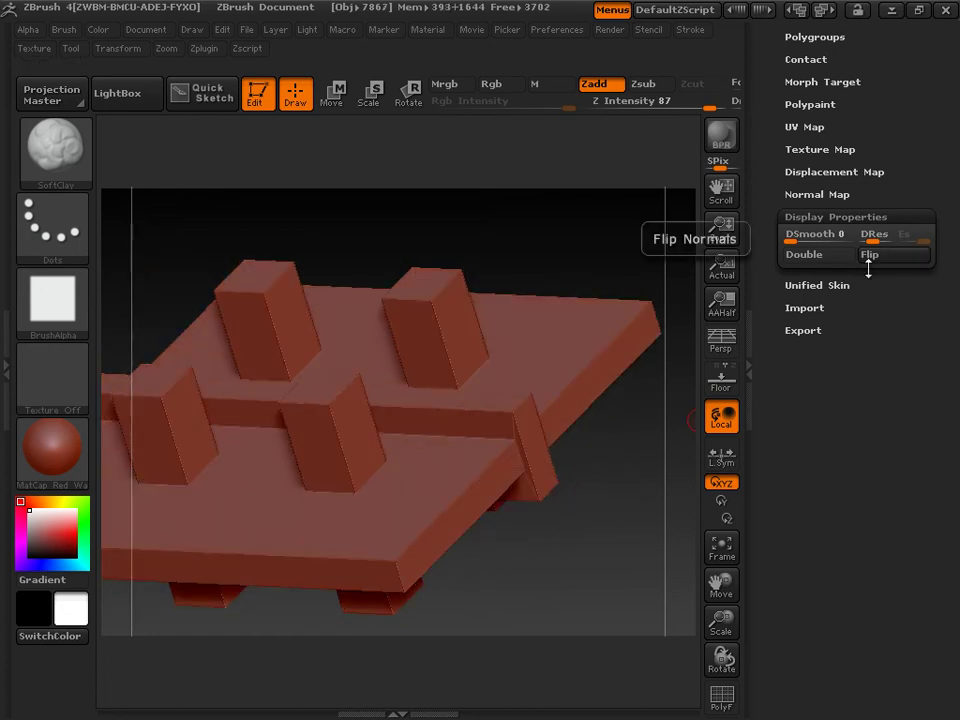
mouse_move(606, 461)
left_mouse_down()
mouse_move(568, 493)
mouse_move(587, 472)
mouse_move(617, 476)
left_mouse_up()
left_click_drag(618, 362, 568, 440)
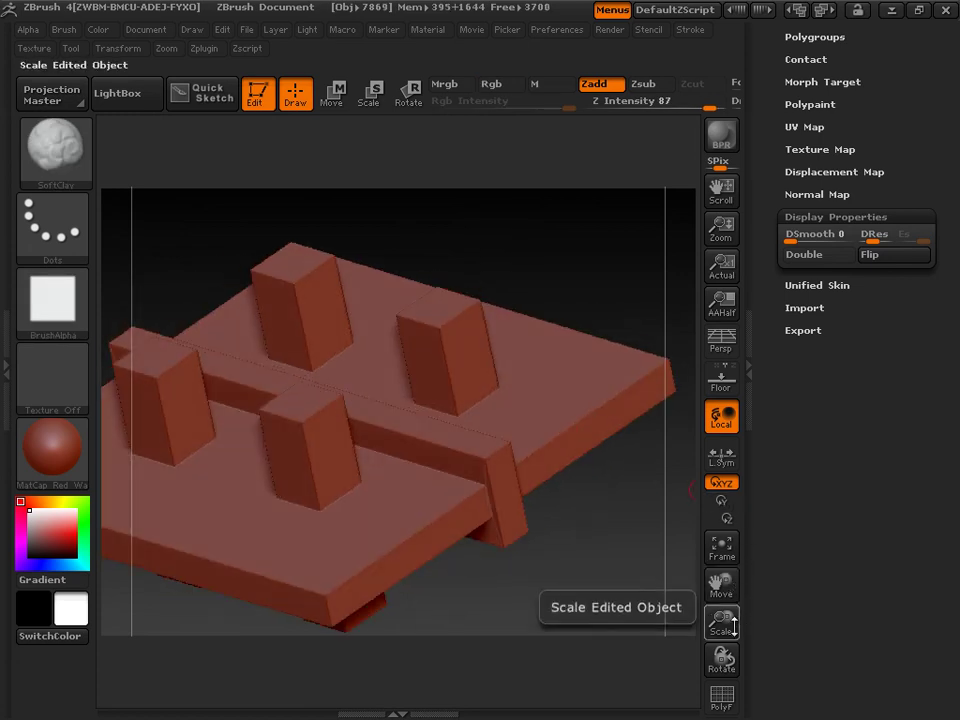
left_click_drag(717, 625, 718, 630)
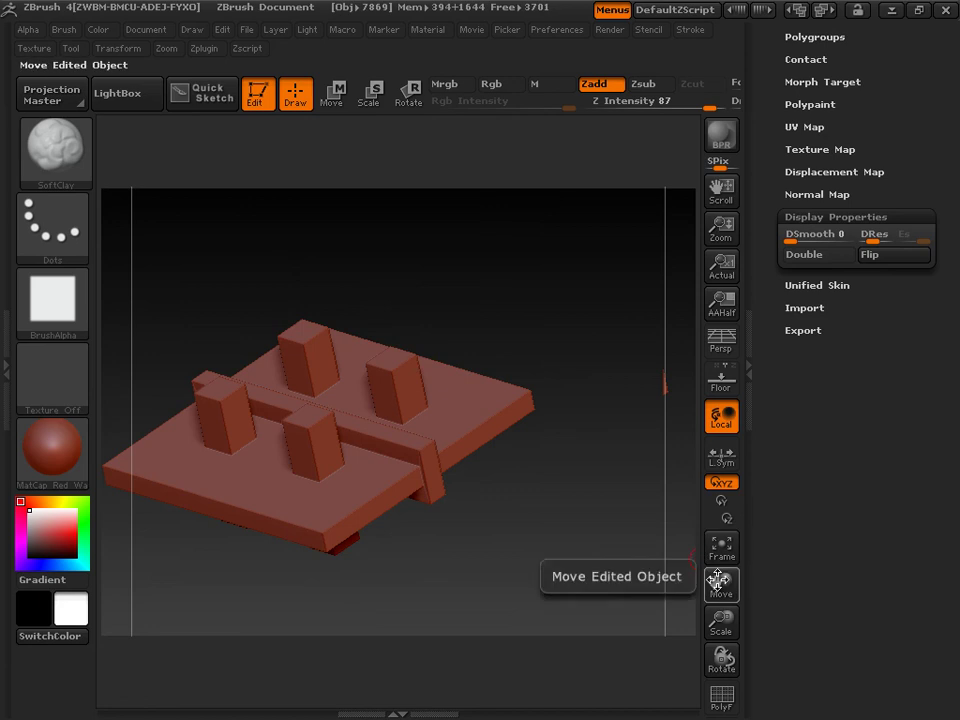